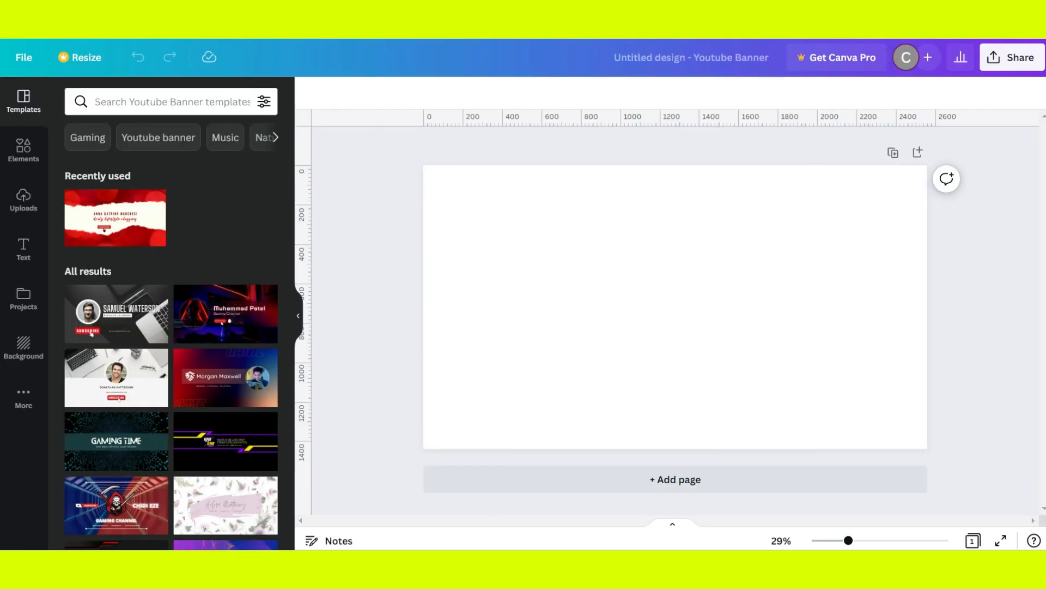
Step: Place a horizontal guide across the blank banner page at 423 px
click(533, 218)
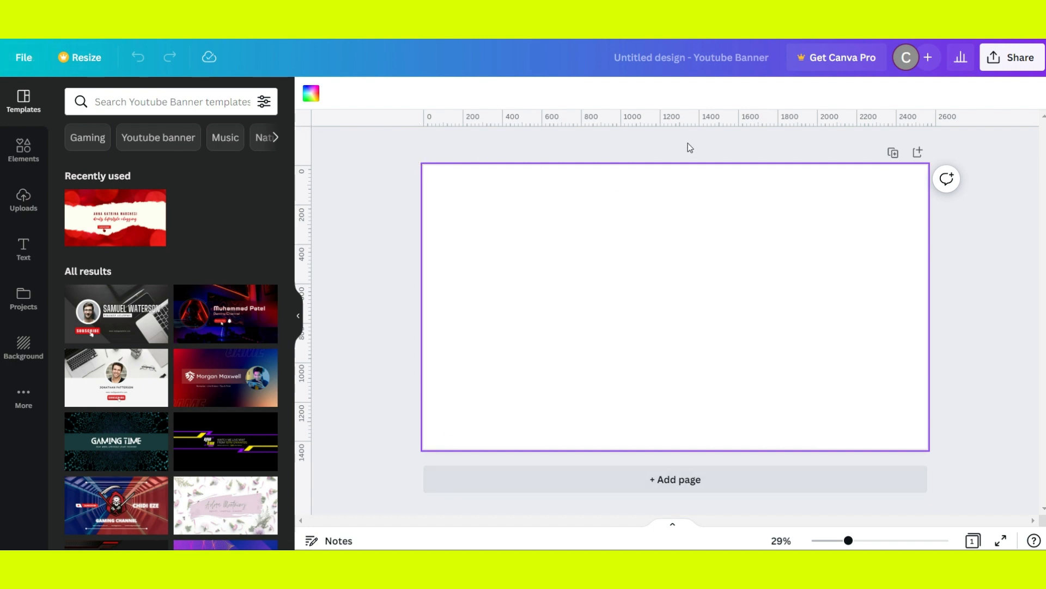
scroll(687, 143, up, 5)
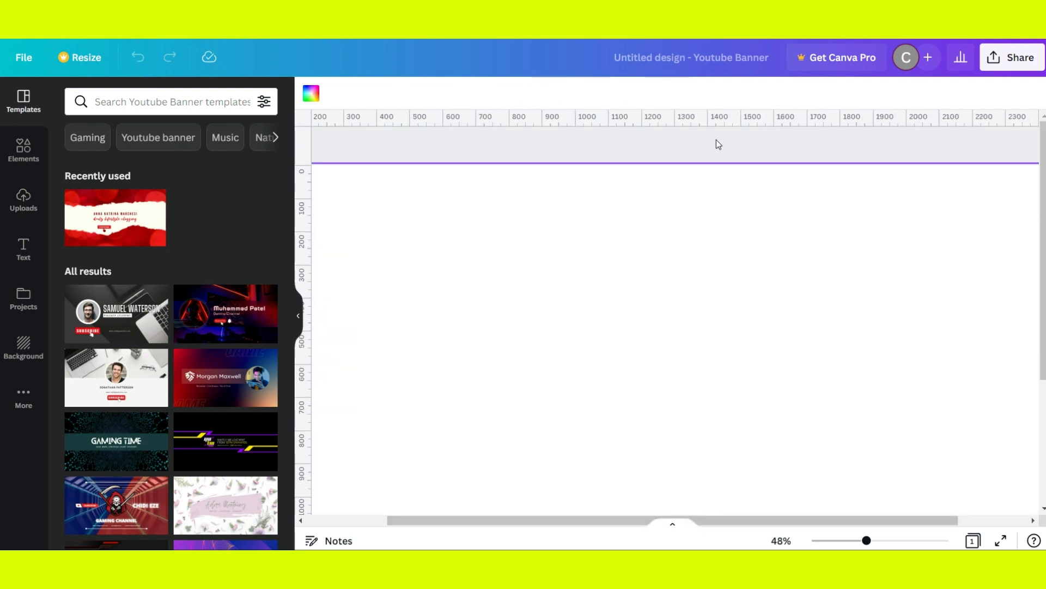
drag(724, 123, 725, 281)
scroll(312, 272, up, 2)
scroll(314, 284, up, 8)
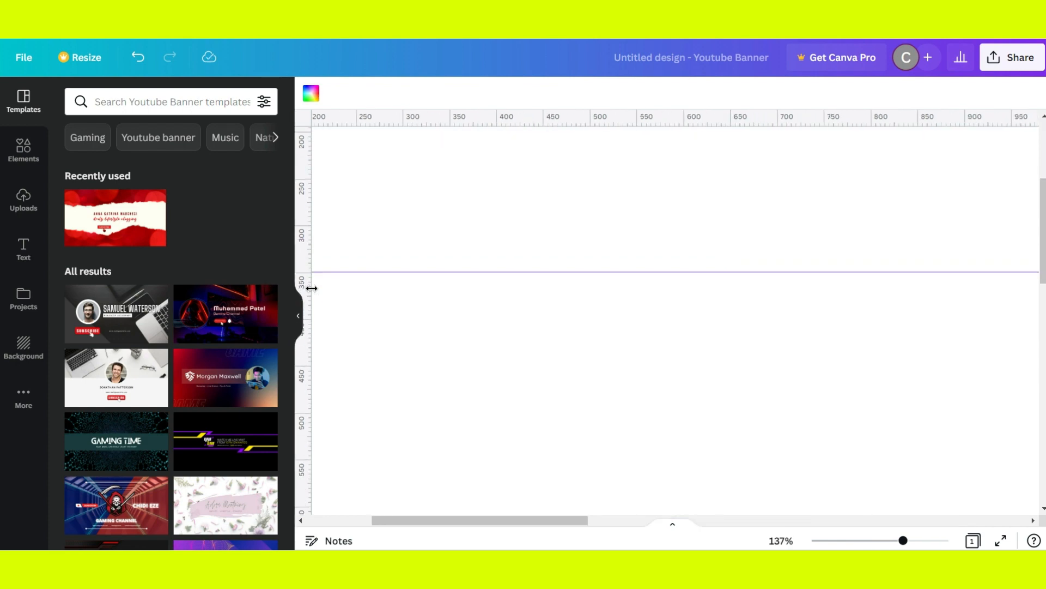
drag(335, 277, 319, 419)
scroll(317, 436, up, 3)
scroll(371, 358, down, 10)
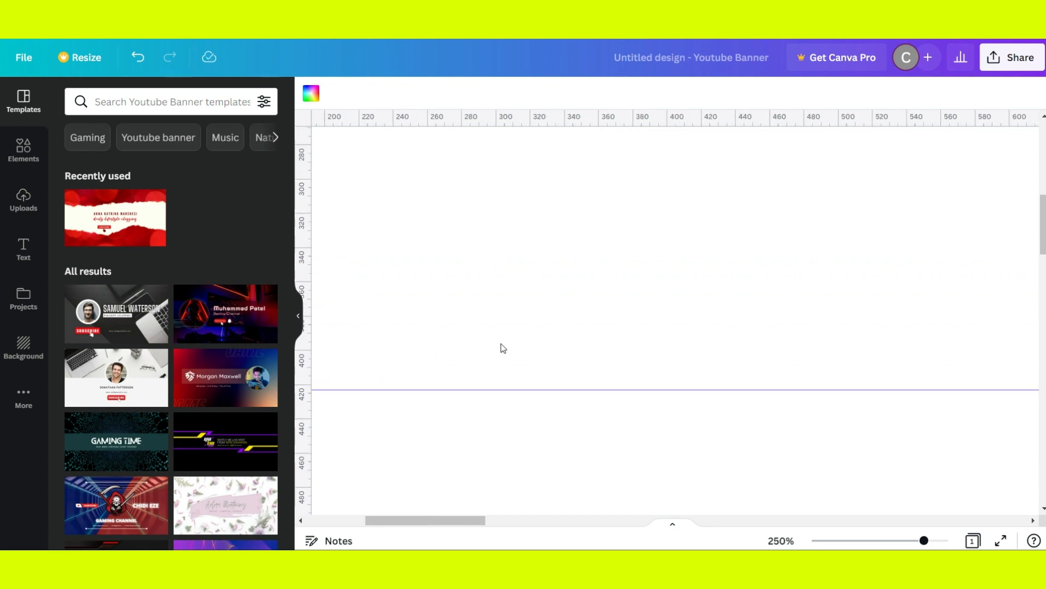
scroll(487, 334, down, 4)
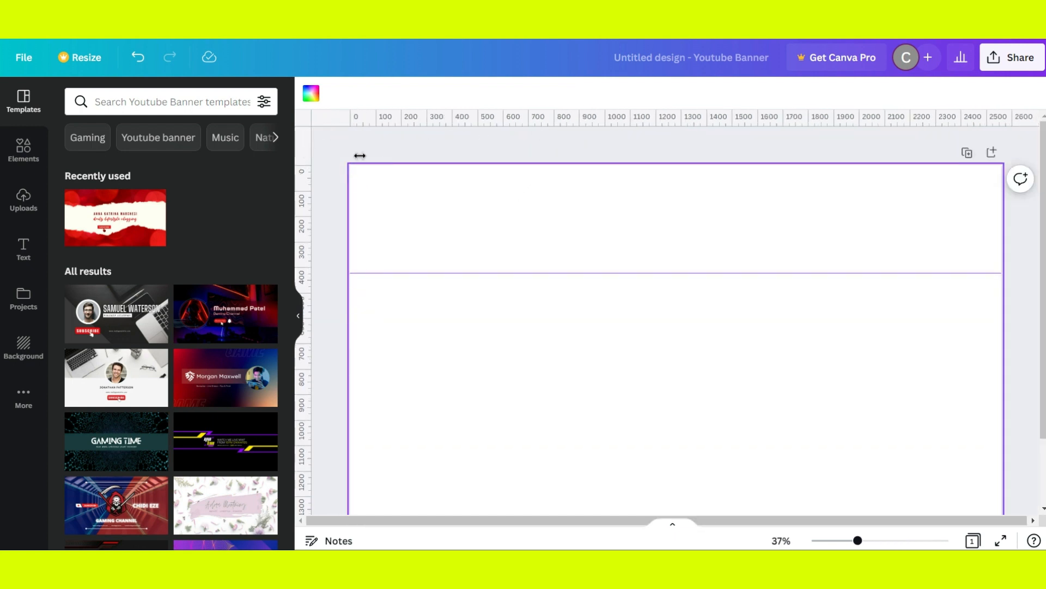
Step: Place a vertical guide on the banner page at 1546 px
drag(360, 156, 757, 186)
scroll(752, 133, up, 5)
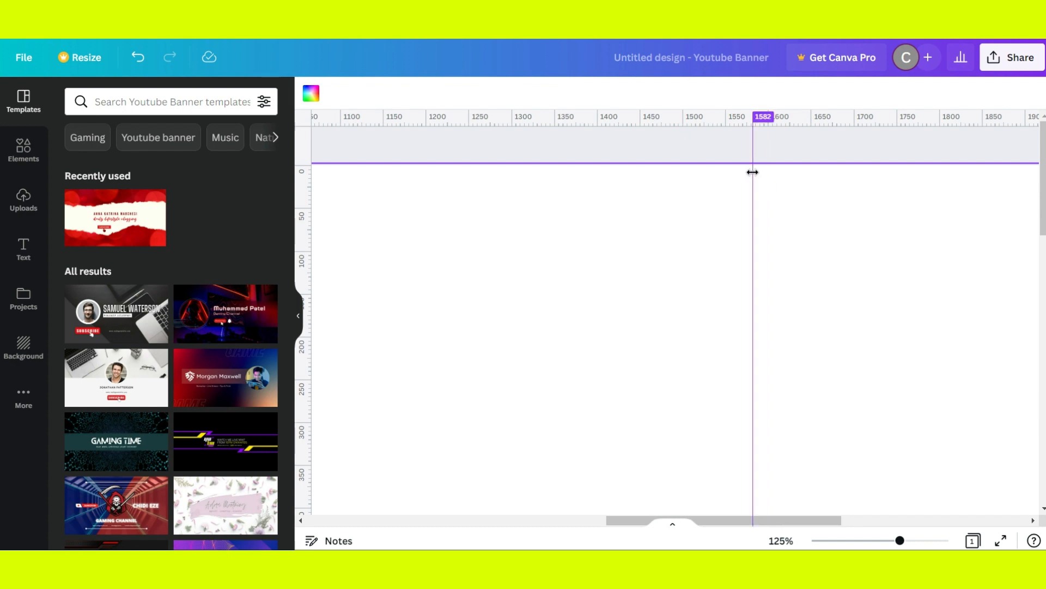
drag(752, 172, 728, 167)
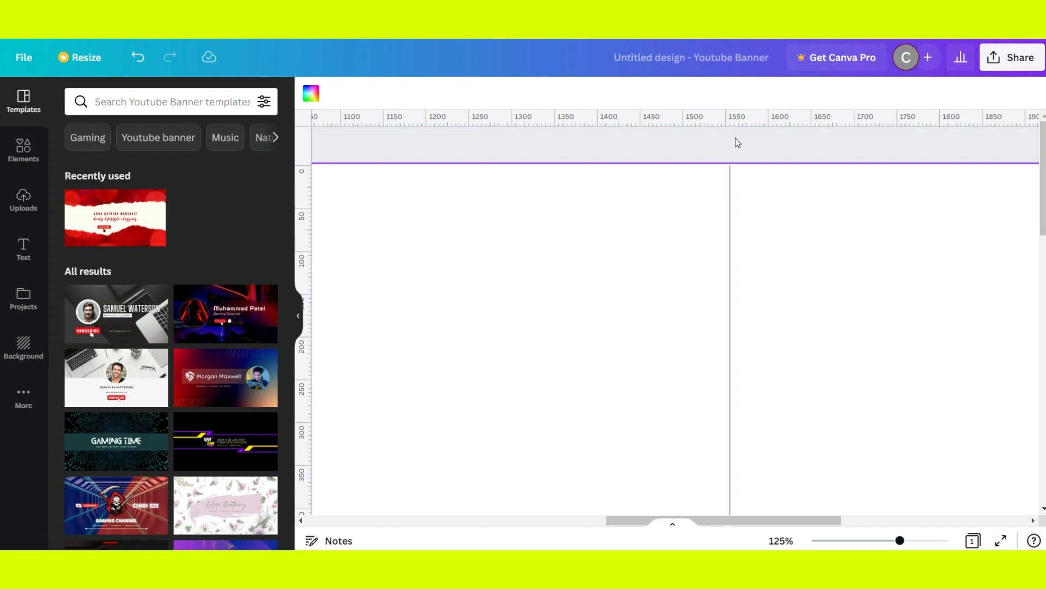
scroll(734, 141, up, 10)
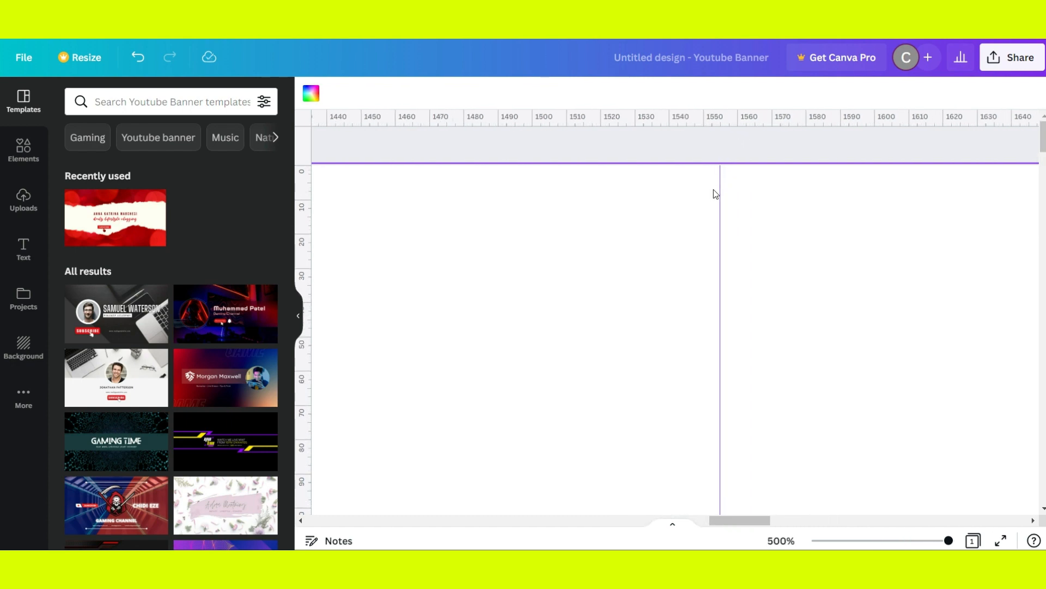
drag(720, 188, 690, 183)
scroll(710, 195, down, 10)
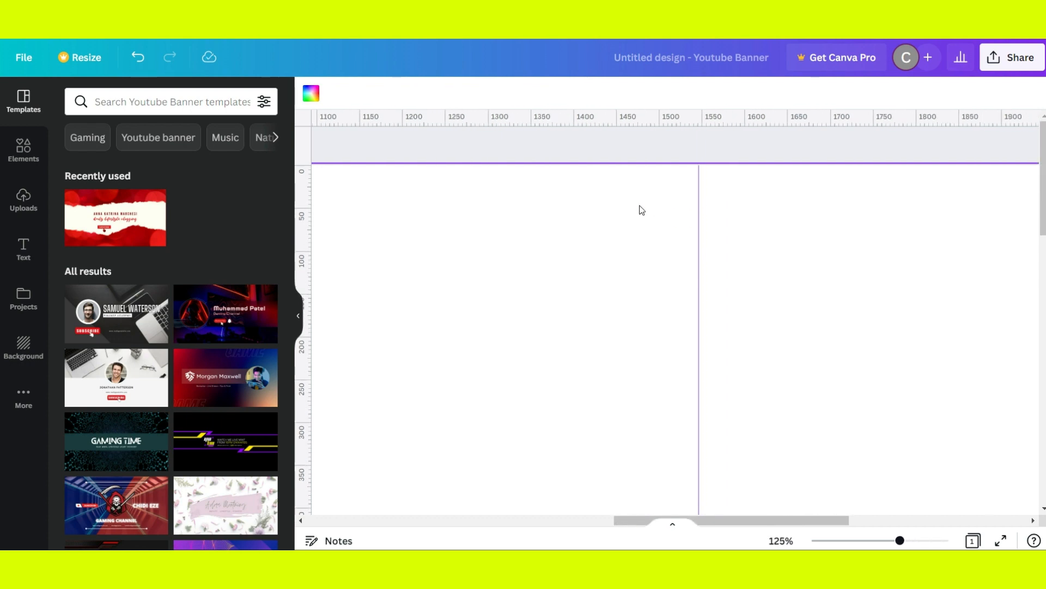
scroll(642, 210, down, 5)
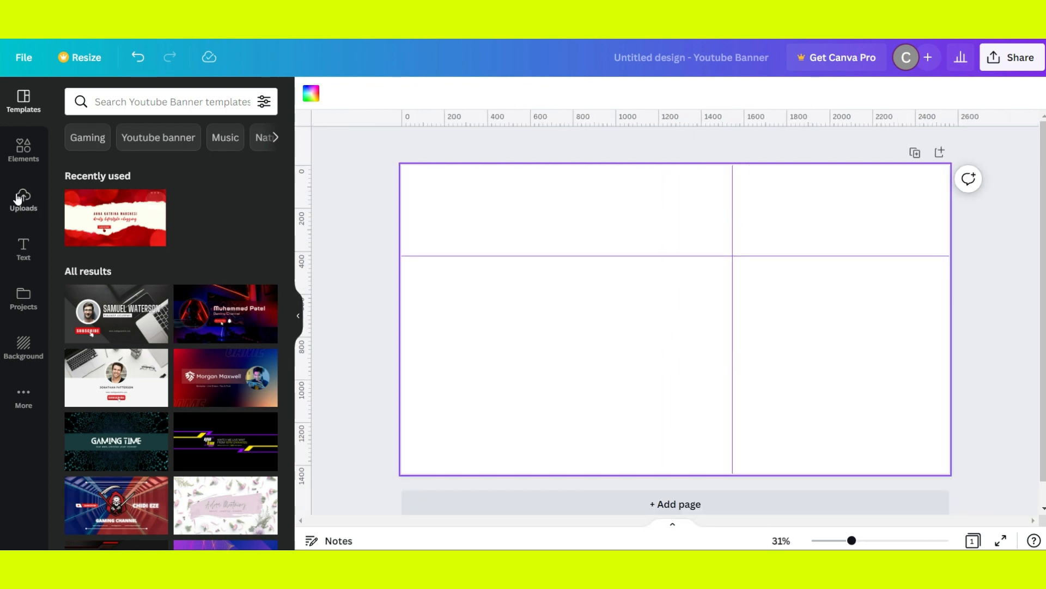
Step: Add a square shape and stretch it from the page's upper-left corner to the crossing of the two guides
click(23, 147)
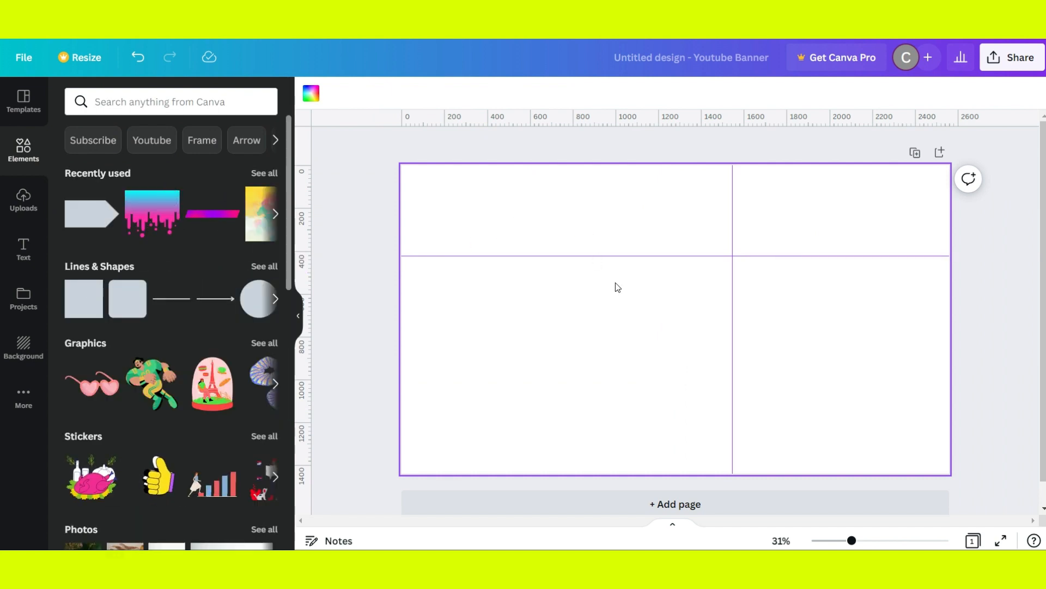
drag(91, 304, 456, 219)
mouse_move(448, 261)
mouse_down()
mouse_move(443, 250)
mouse_move(447, 258)
mouse_up()
key(ctrl+z)
key(ctrl+z)
key(ctrl+z)
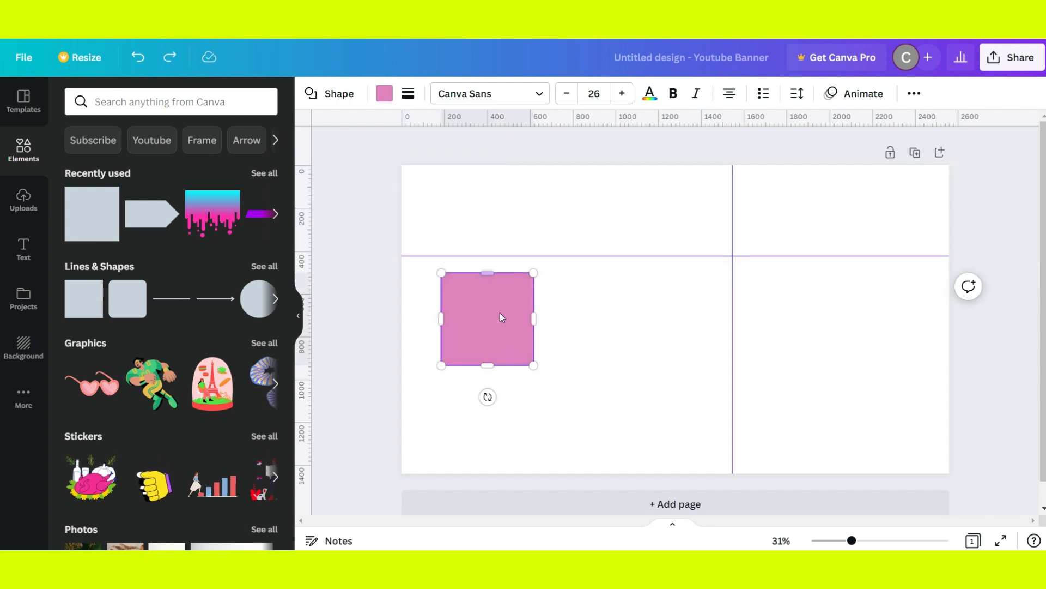
drag(498, 306, 402, 210)
Step: Align the pink rectangle to the center and middle of the page
click(914, 93)
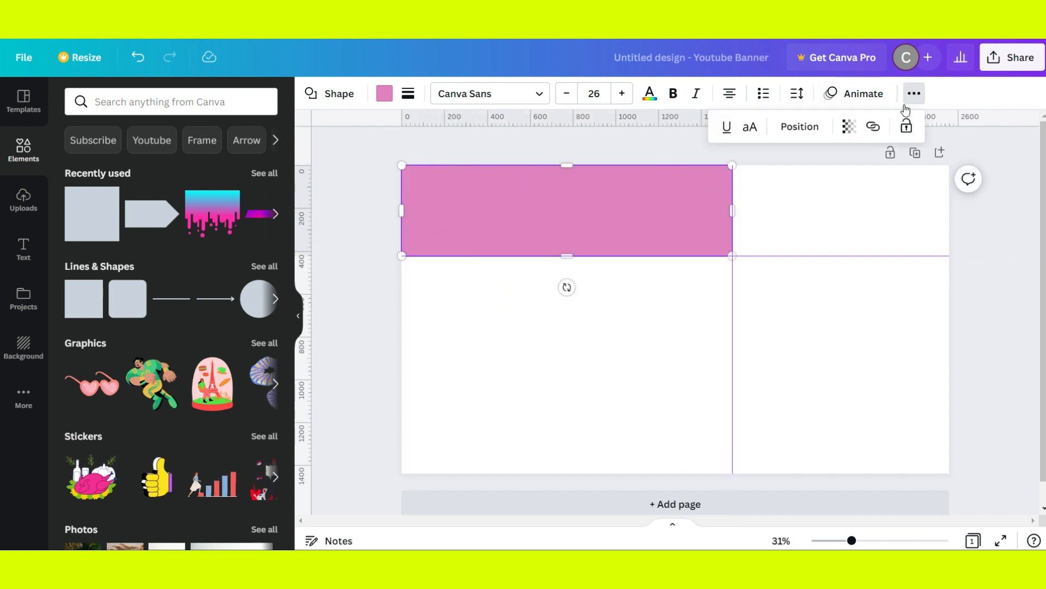
click(801, 128)
click(733, 254)
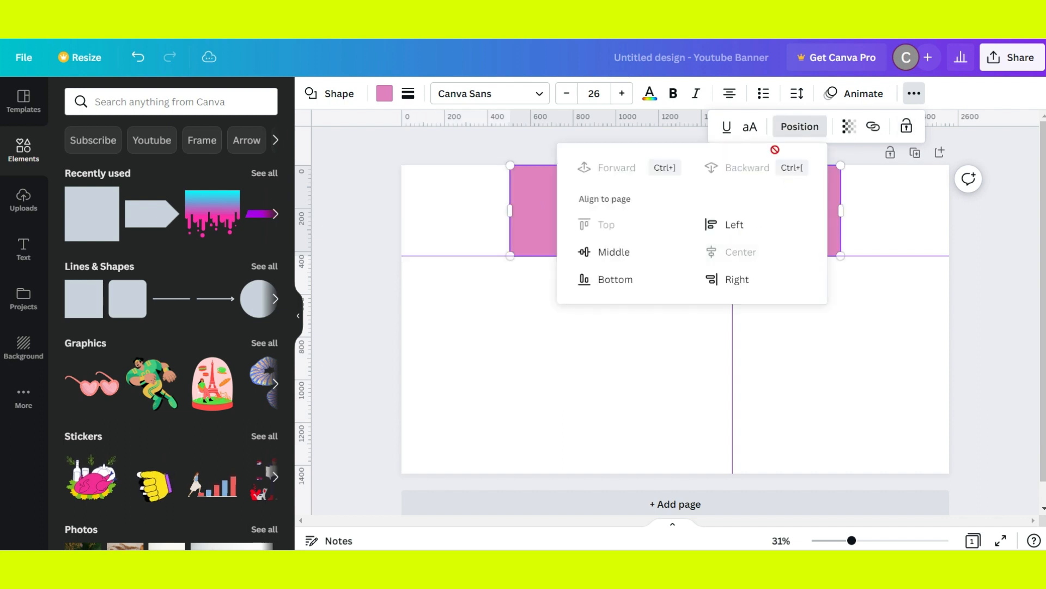
click(615, 252)
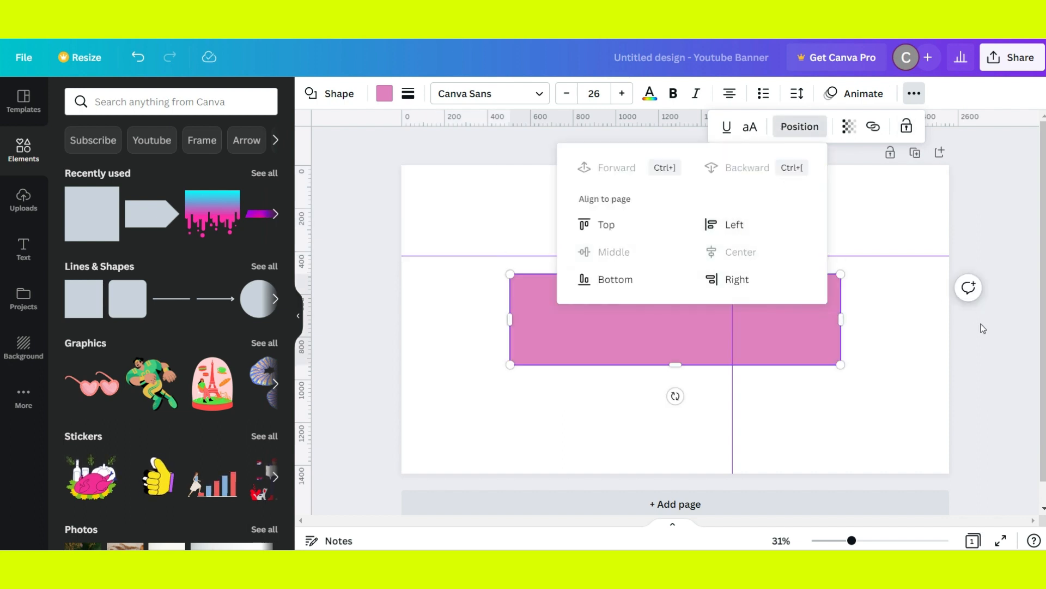
Step: Set horizontal and vertical guides along all four edges of the centered pink rectangle and delete the rectangle
click(432, 254)
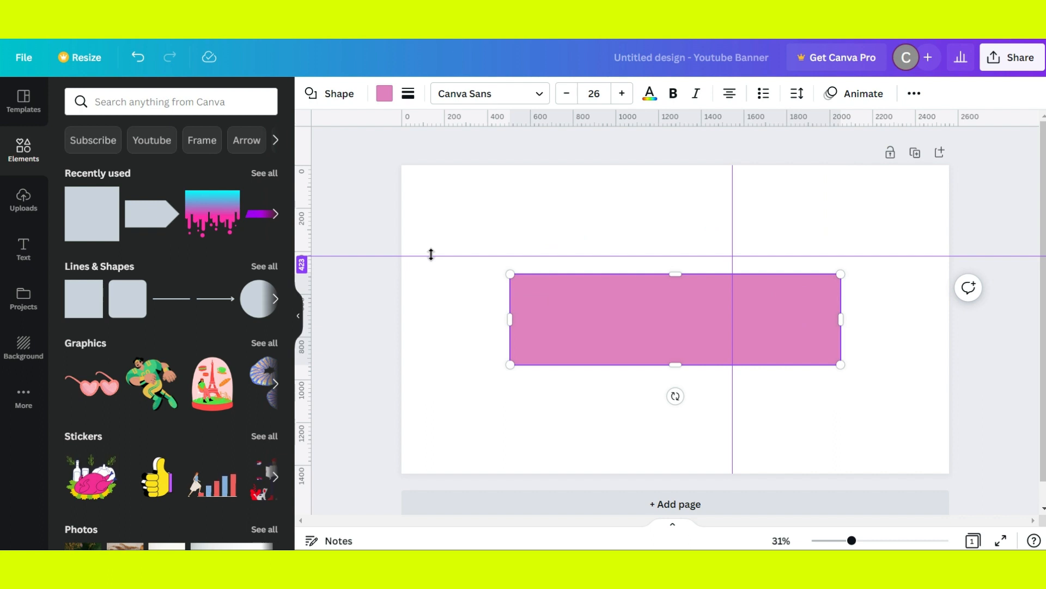
drag(431, 254, 431, 272)
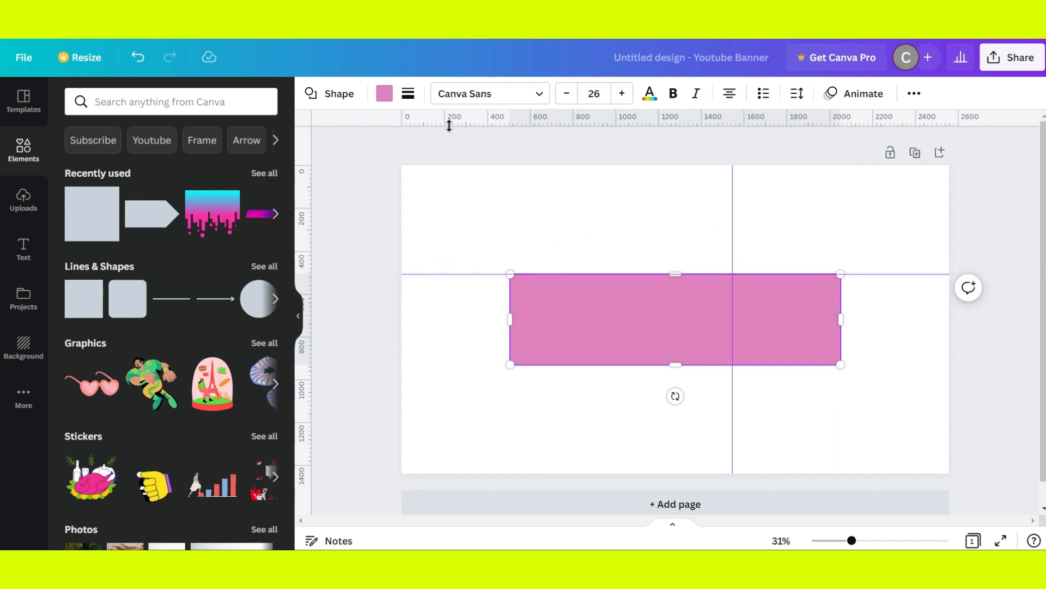
drag(449, 126, 455, 365)
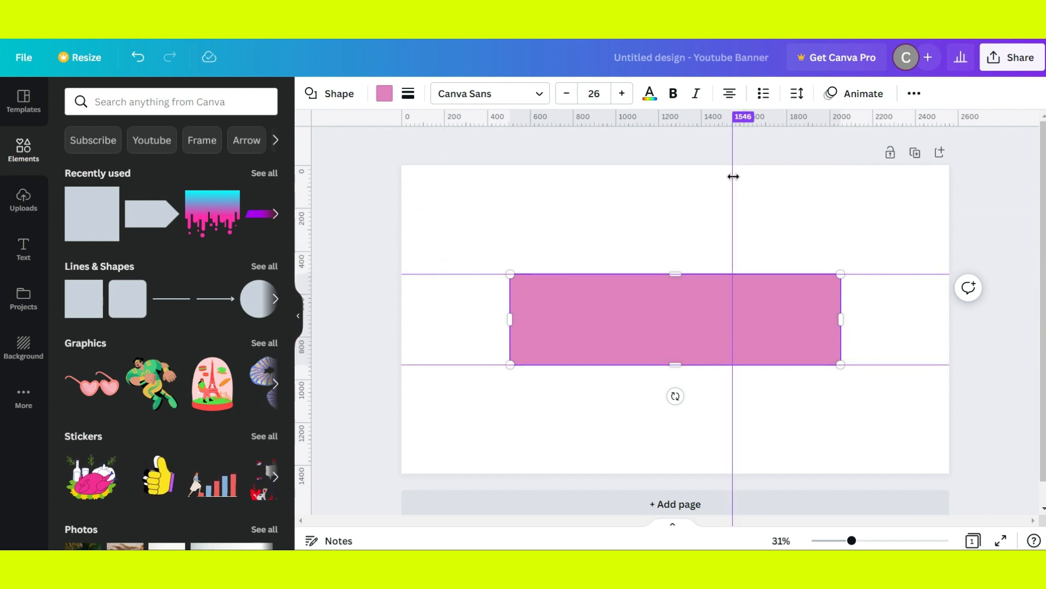
drag(734, 176, 510, 198)
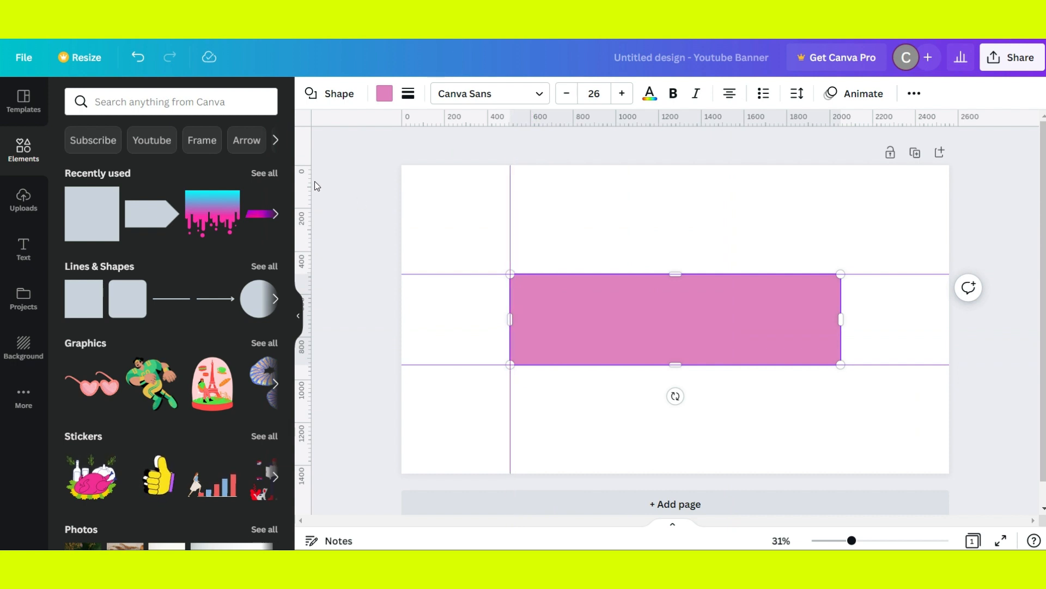
drag(681, 120, 841, 215)
right_click(690, 315)
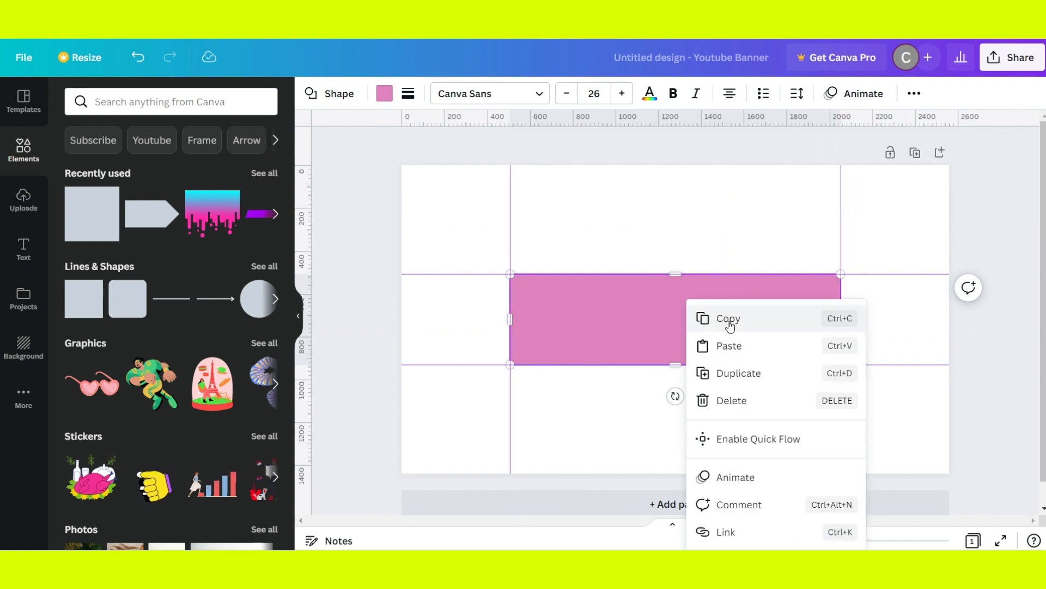
click(729, 400)
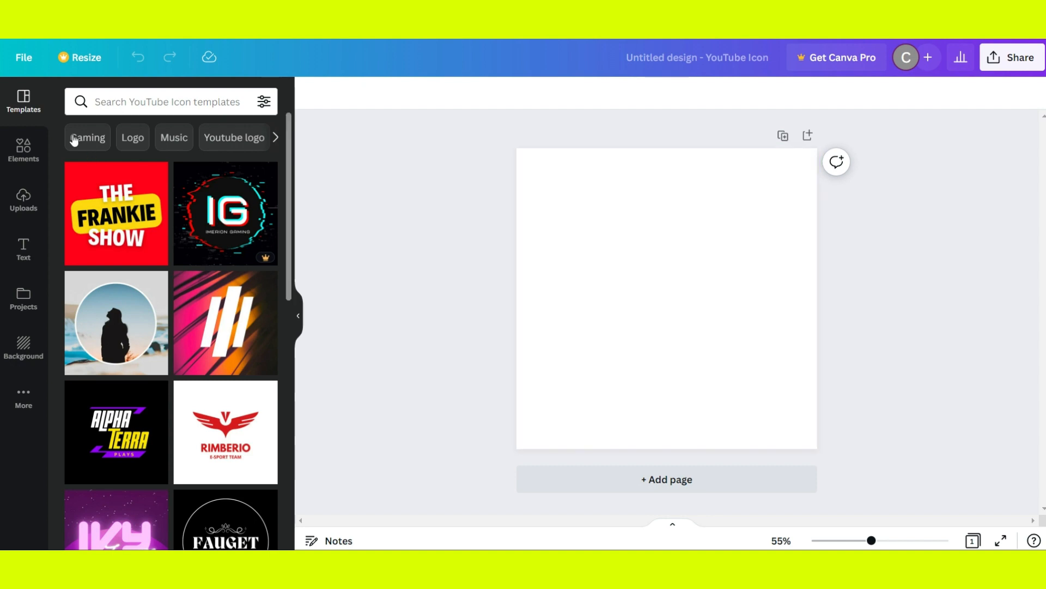
Step: Set the colorful watercolor image from the recently used elements as the background of the YouTube Icon page
click(25, 160)
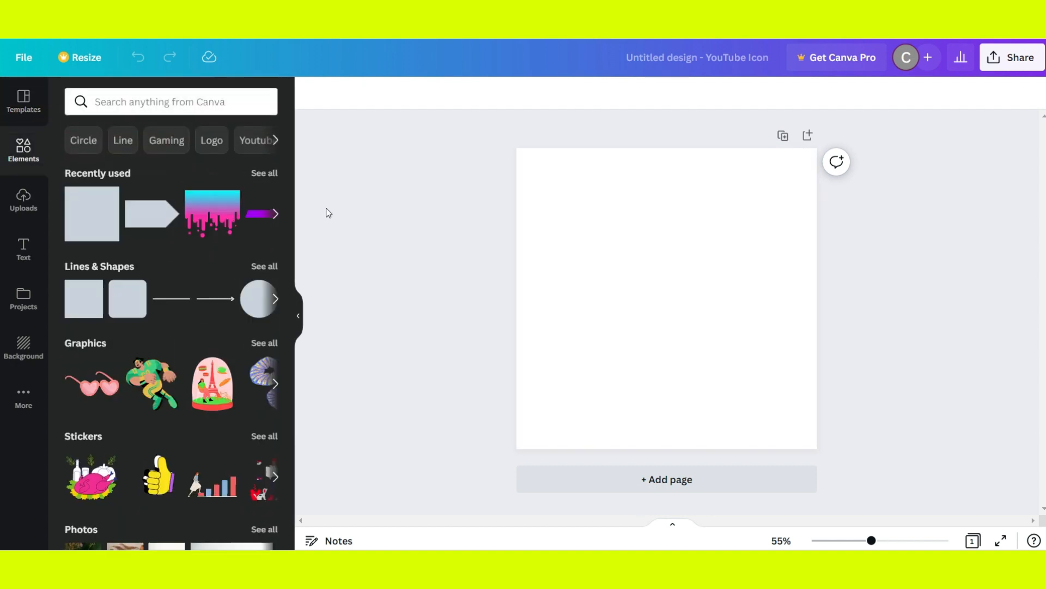
click(260, 174)
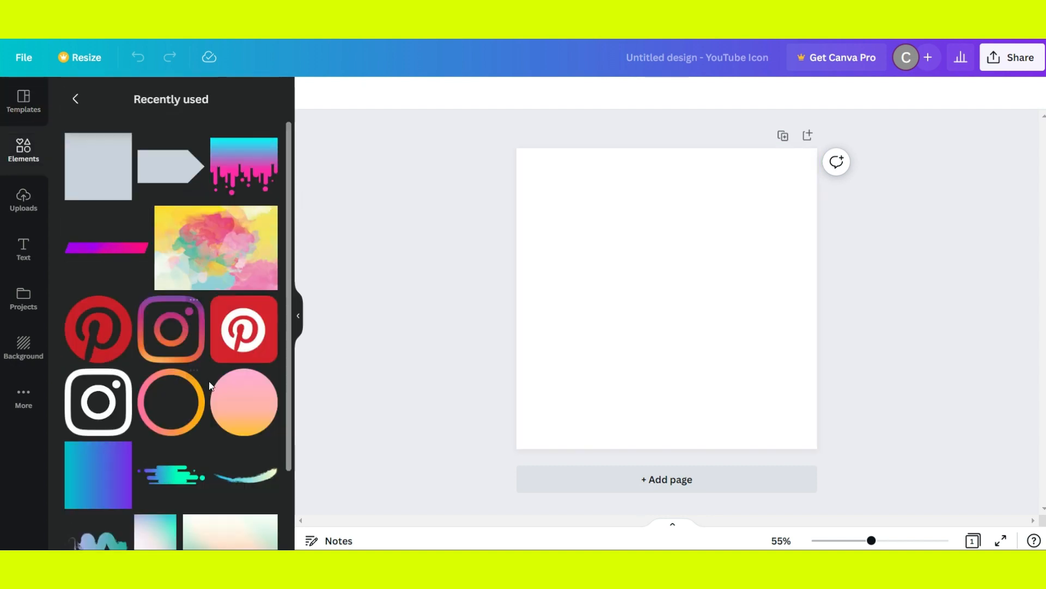
scroll(223, 387, down, 2)
click(217, 158)
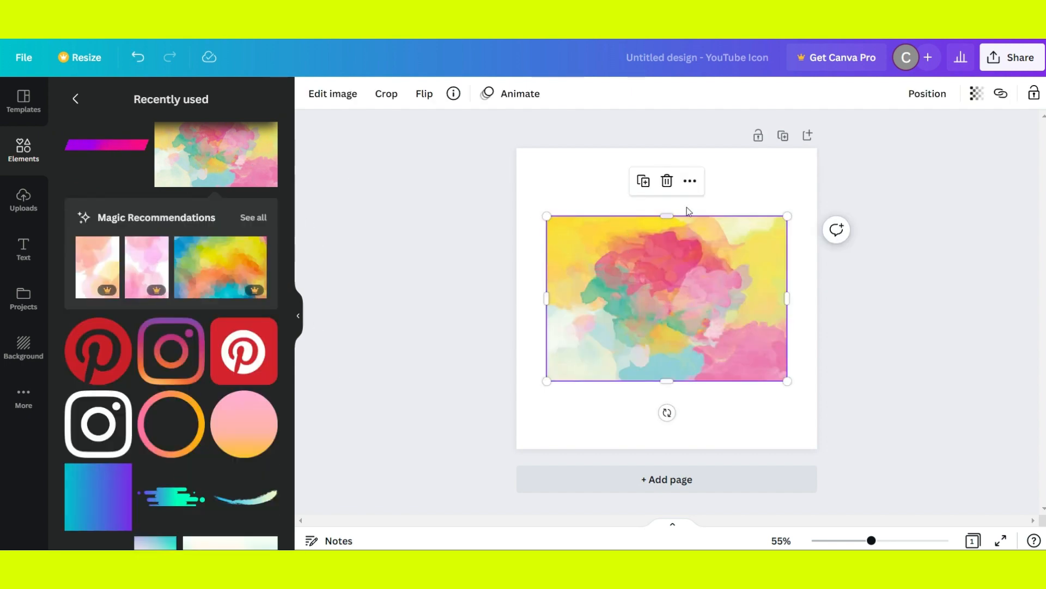
click(658, 185)
drag(236, 168, 628, 220)
click(625, 132)
drag(197, 158, 522, 237)
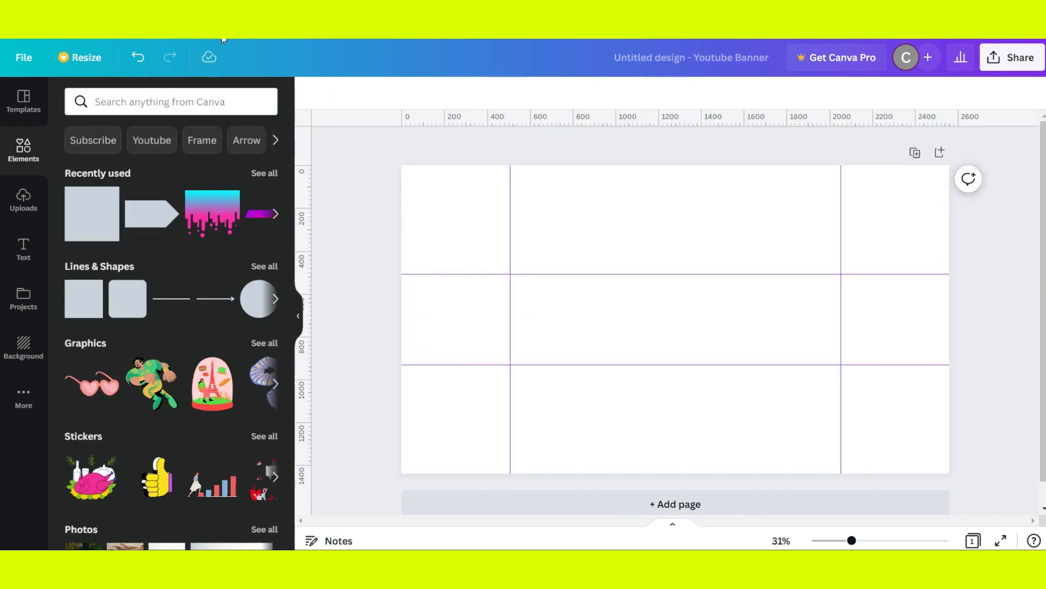
Step: Set the colorful watercolor image from the recently used elements as the background of the YouTube banner
scroll(183, 281, down, 4)
scroll(111, 274, up, 4)
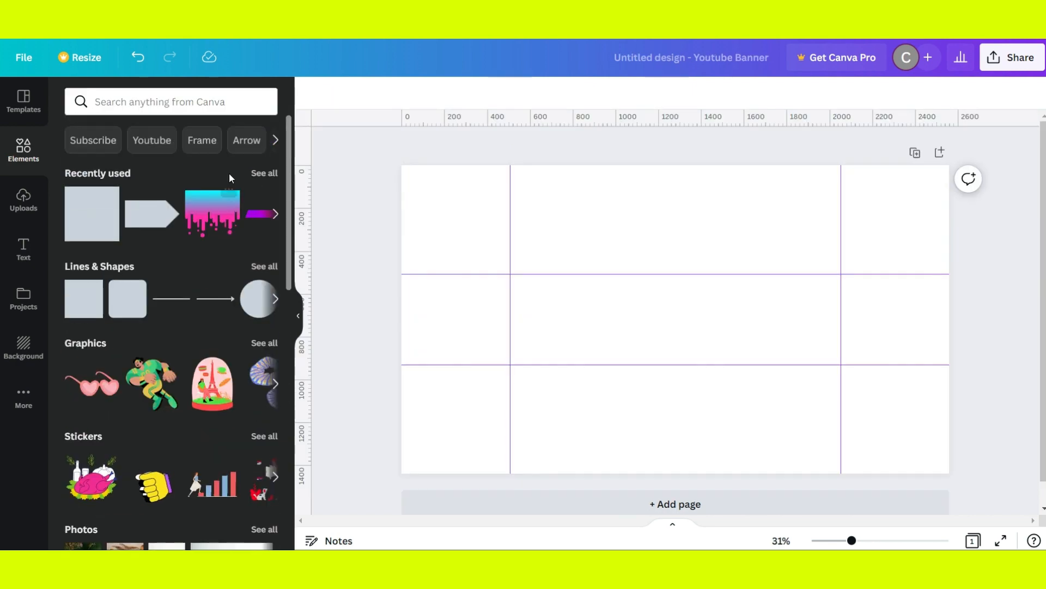
click(258, 182)
drag(215, 248, 408, 228)
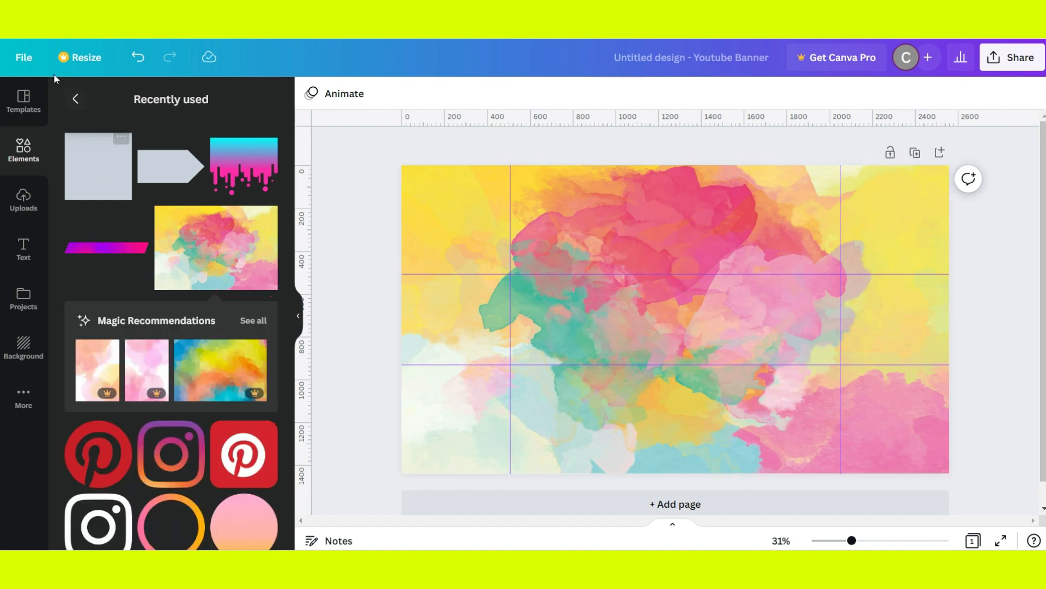
Step: Add the recently used mandala graphic and enlarge it slightly, centered where the upper horizontal and right vertical guides cross
click(76, 98)
click(261, 175)
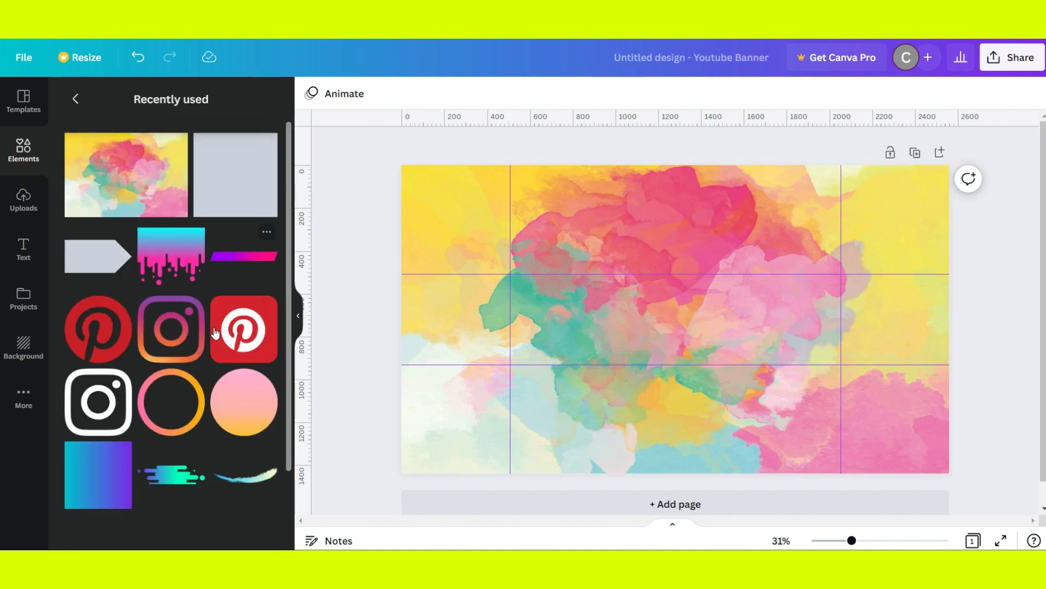
scroll(224, 335, down, 2)
scroll(222, 365, down, 10)
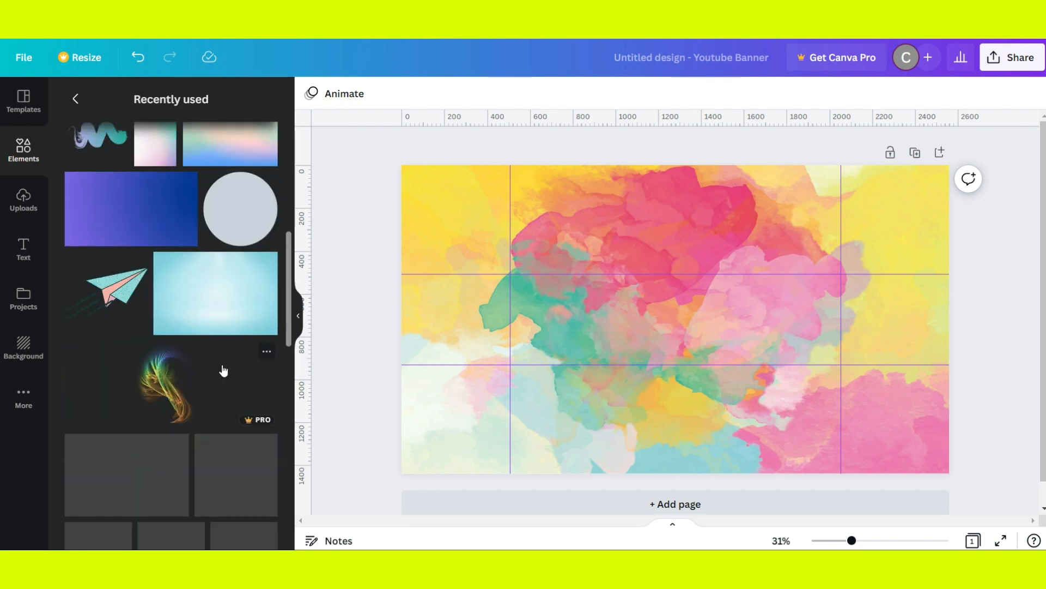
scroll(221, 364, down, 10)
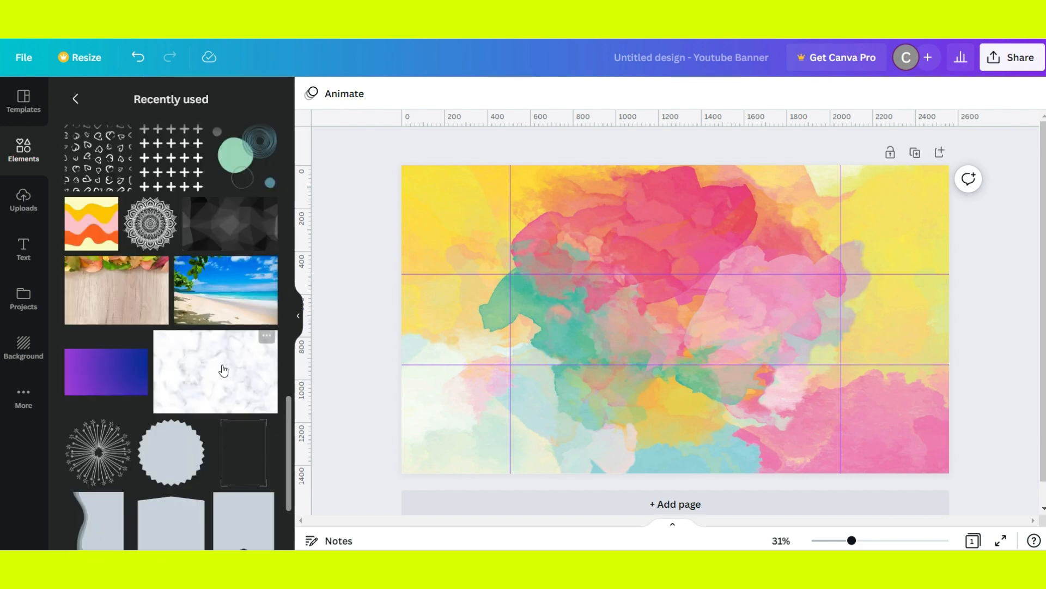
drag(148, 234, 805, 250)
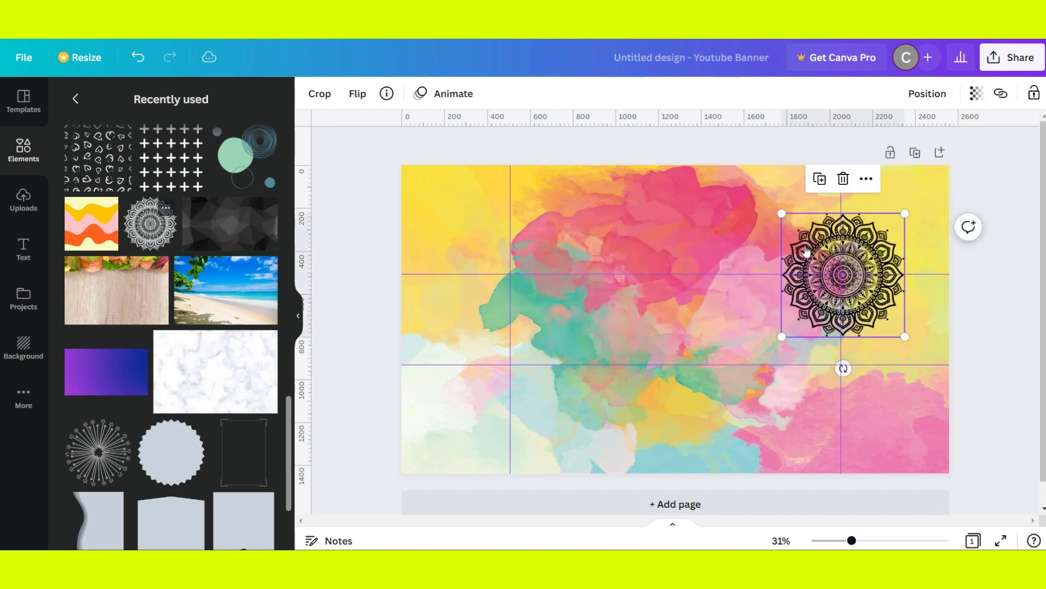
drag(859, 299, 854, 295)
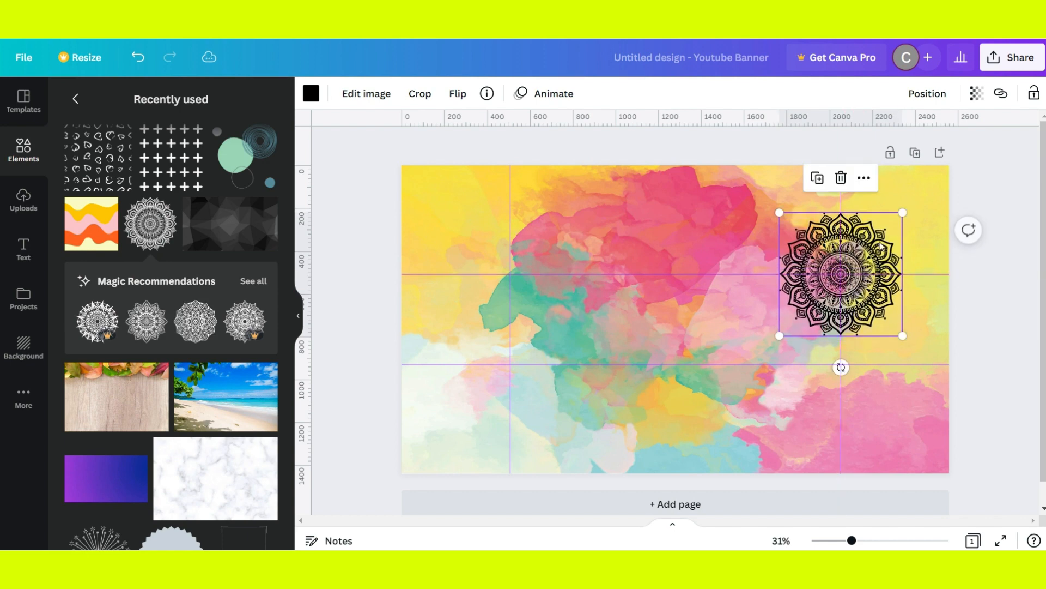
mouse_move(902, 213)
mouse_down()
mouse_move(921, 195)
mouse_move(912, 203)
mouse_up()
drag(864, 248, 861, 249)
Step: Duplicate the mandala, center the copy where the lower and left guides cross, and color it white
click(829, 173)
drag(832, 286, 501, 377)
click(311, 93)
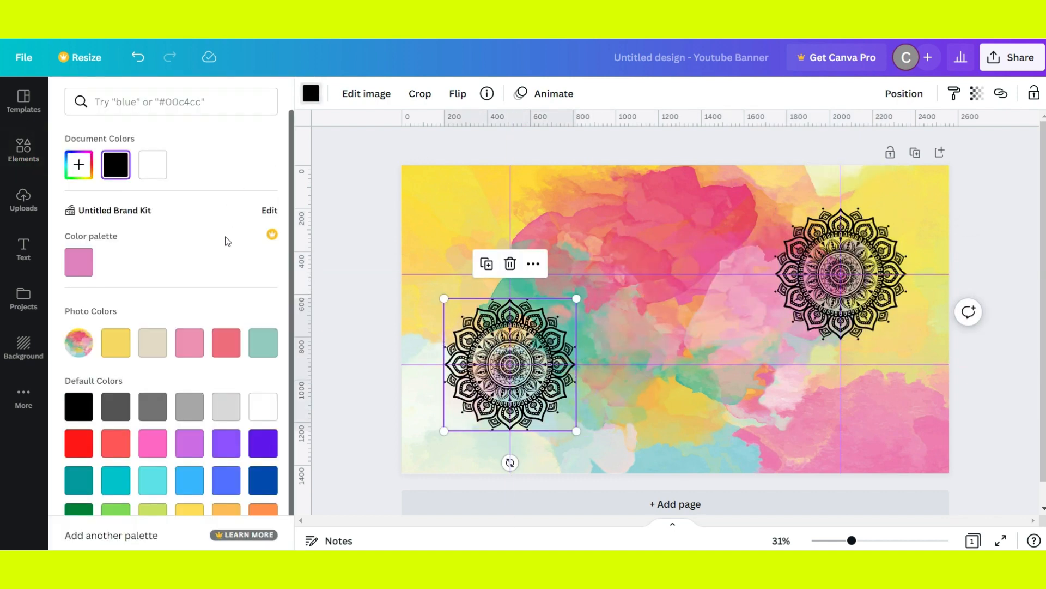
click(148, 165)
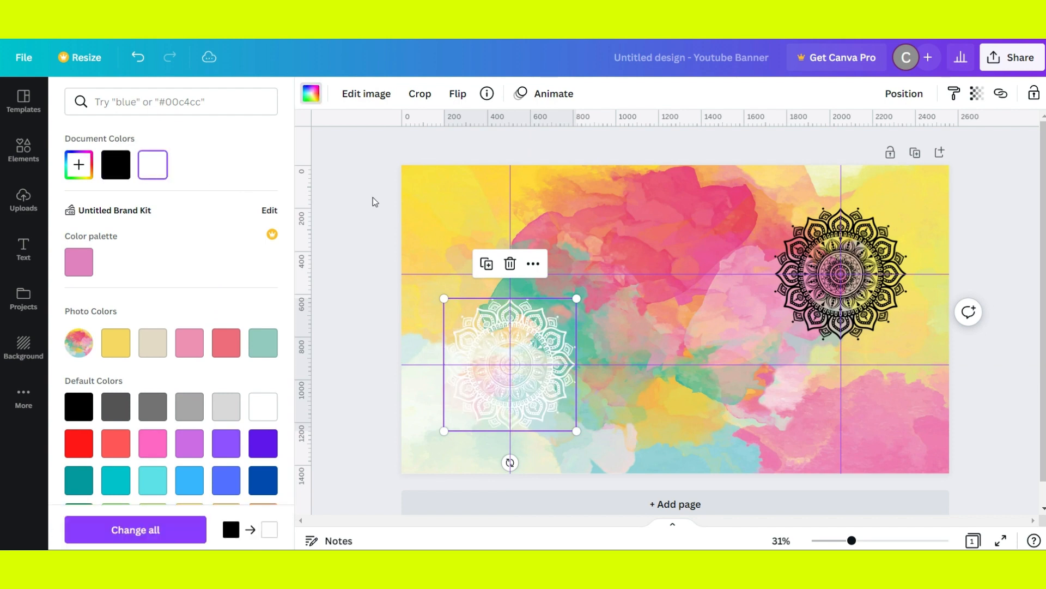
Step: Color the black mandala at the crossing of the upper and right guides white
click(882, 235)
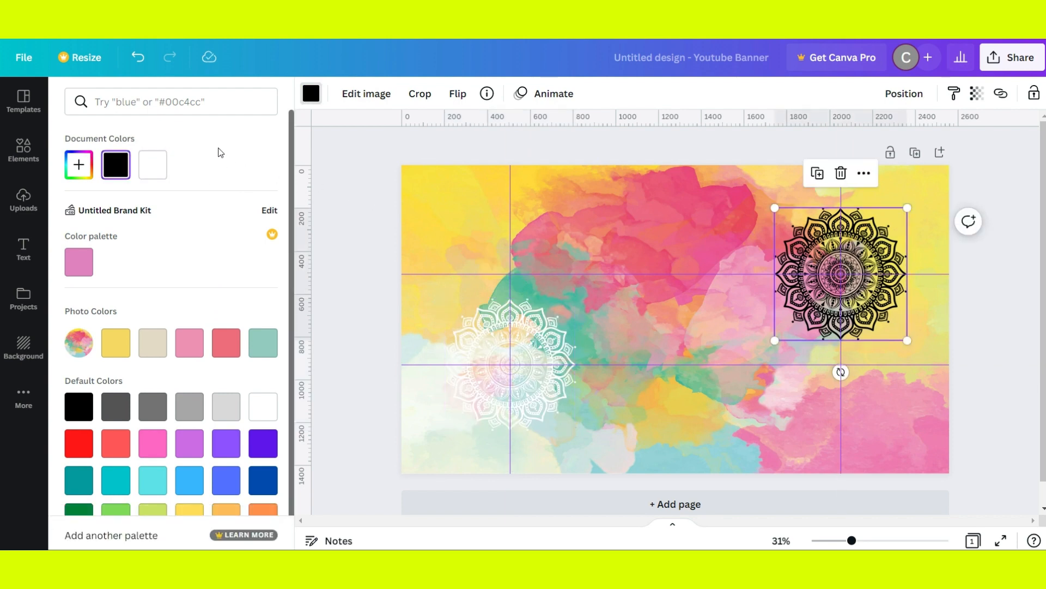
click(155, 165)
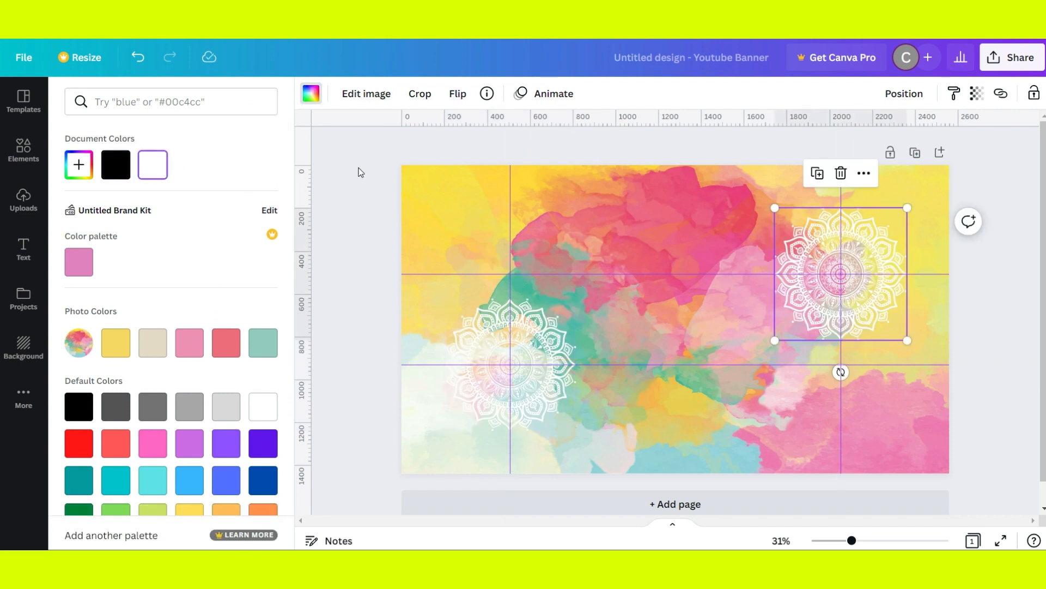
click(366, 173)
click(362, 136)
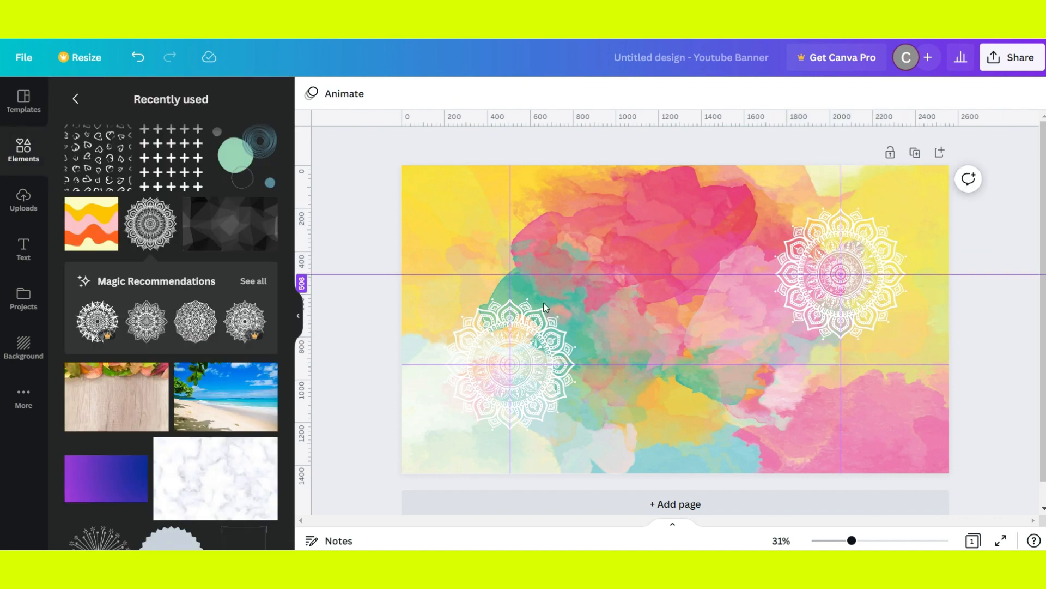
Step: In the YouTube Icon design, add a circle shape and enlarge it to span the full square page
click(23, 252)
click(23, 109)
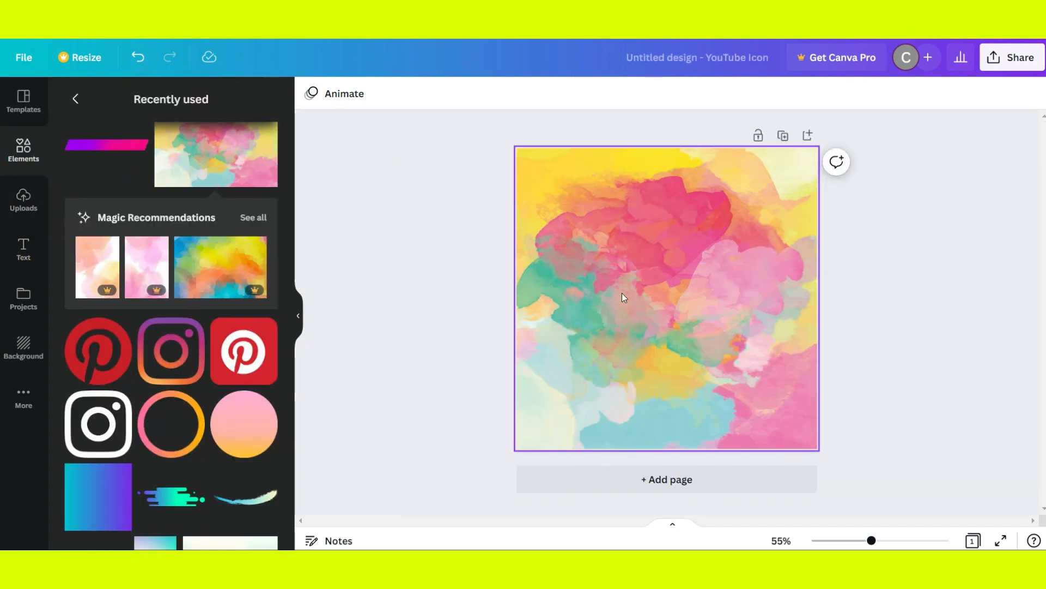
scroll(188, 254, up, 2)
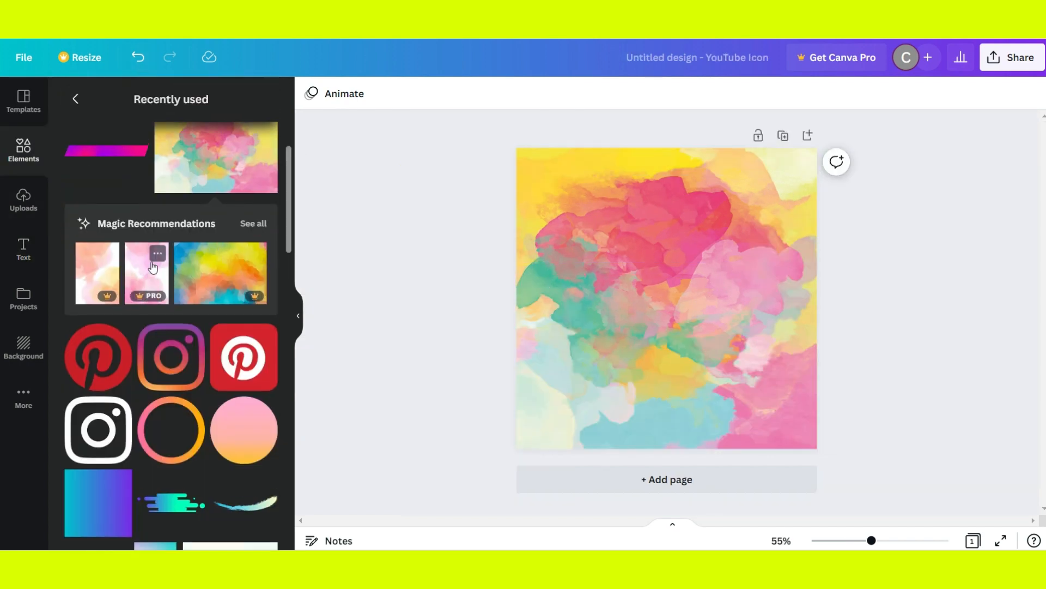
scroll(189, 212, down, 10)
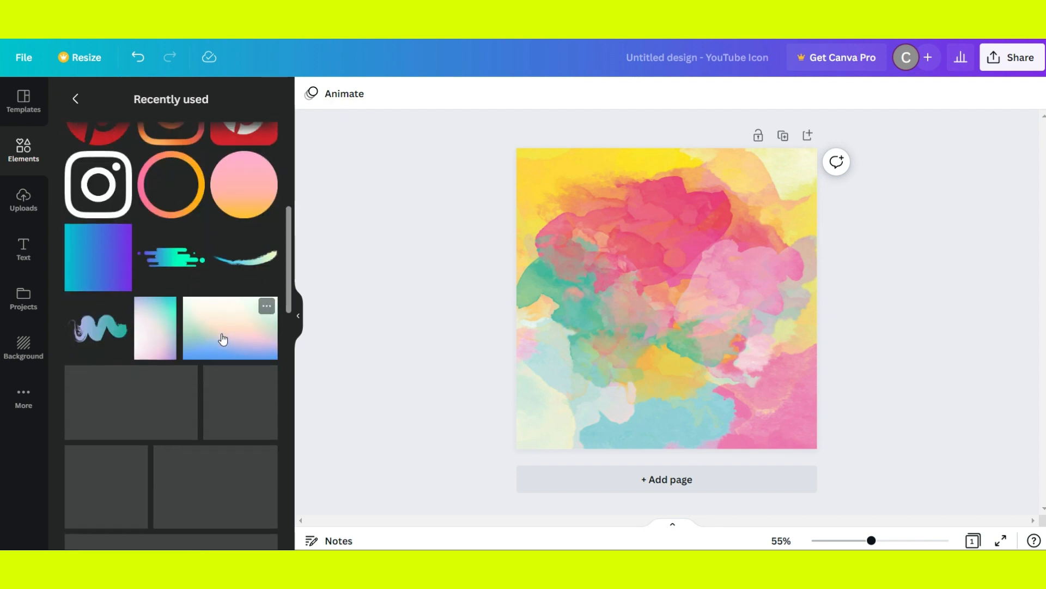
scroll(152, 247, up, 2)
click(77, 100)
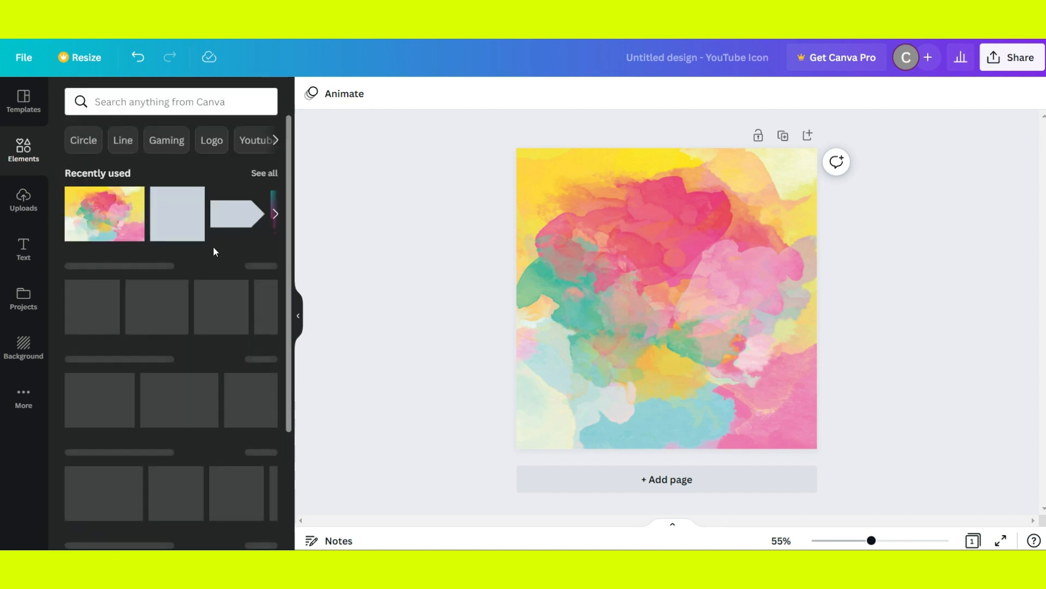
click(256, 305)
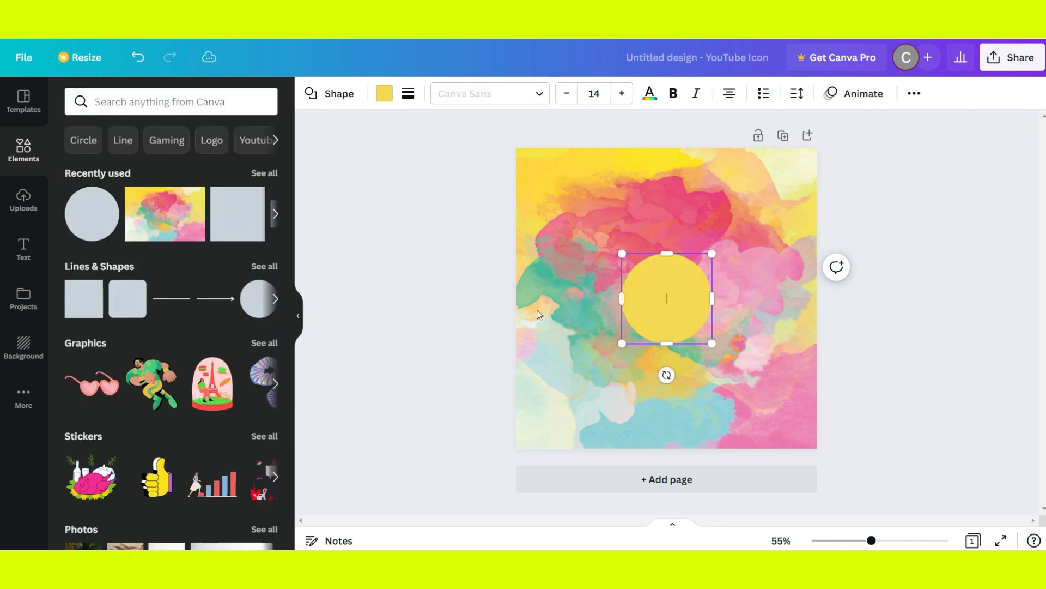
drag(621, 252, 536, 150)
drag(712, 344, 817, 450)
drag(526, 160, 517, 148)
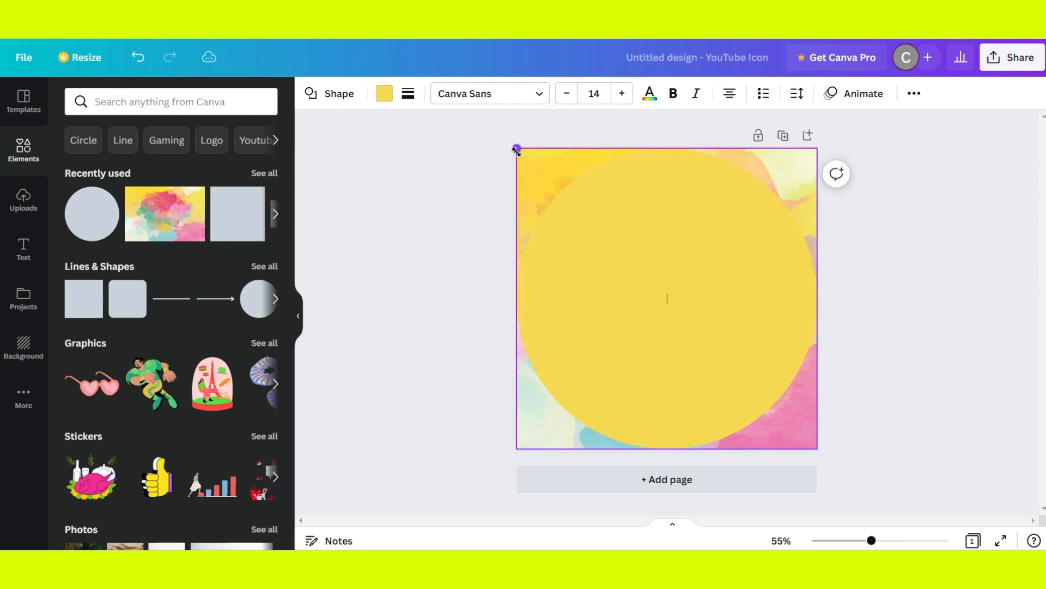
Step: Make the circle's fill transparent and give it a solid border with a weight of 25
click(392, 97)
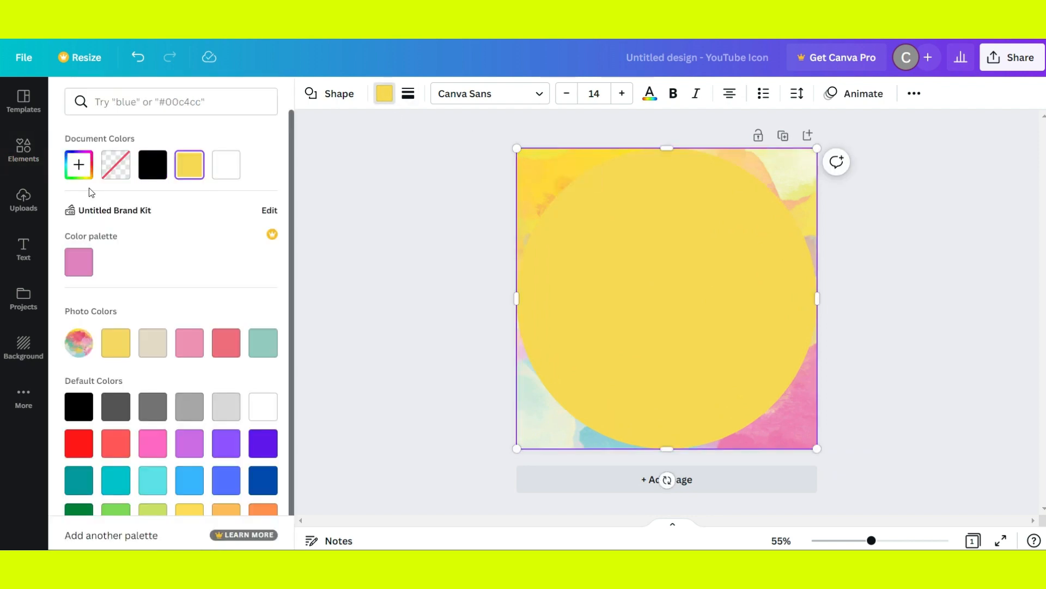
click(114, 165)
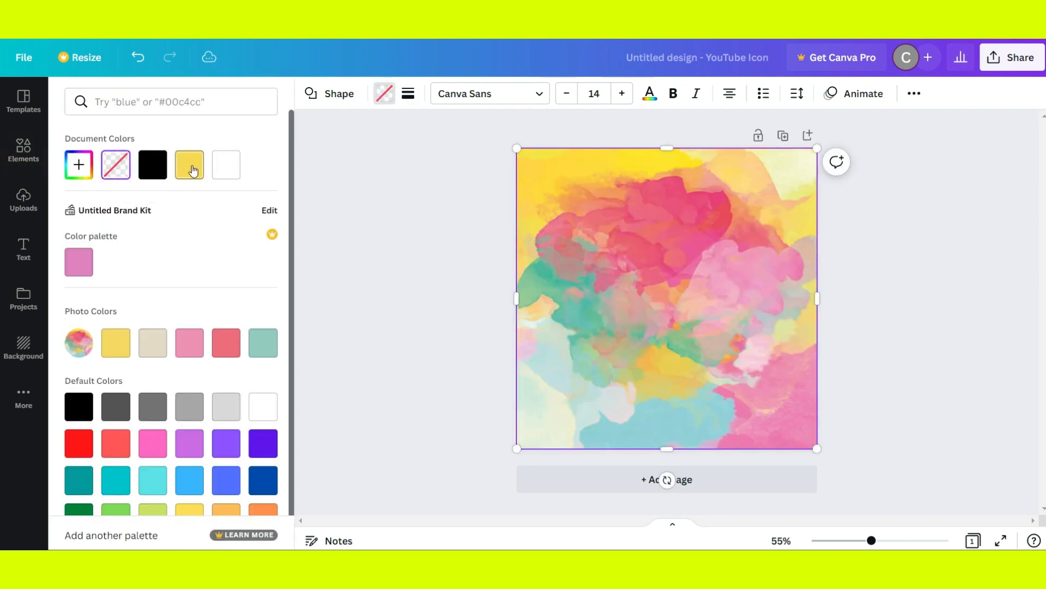
click(409, 95)
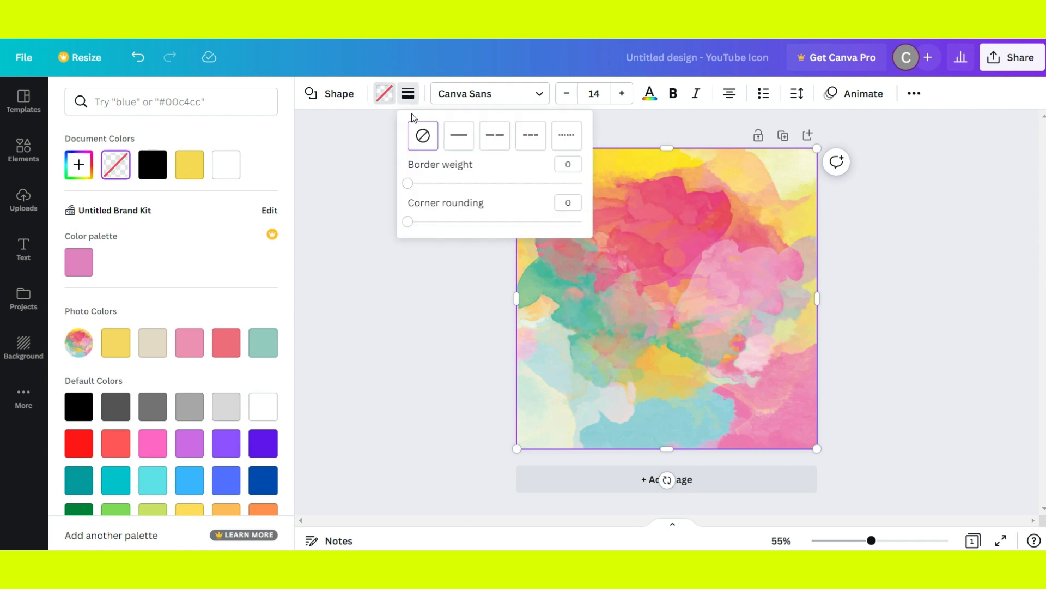
click(456, 143)
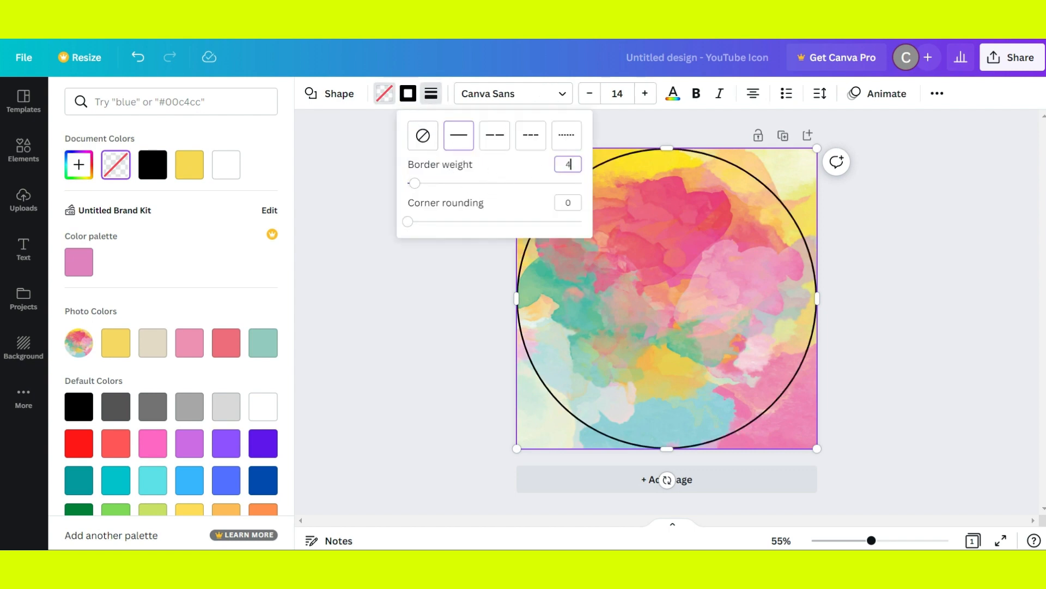
text(0)
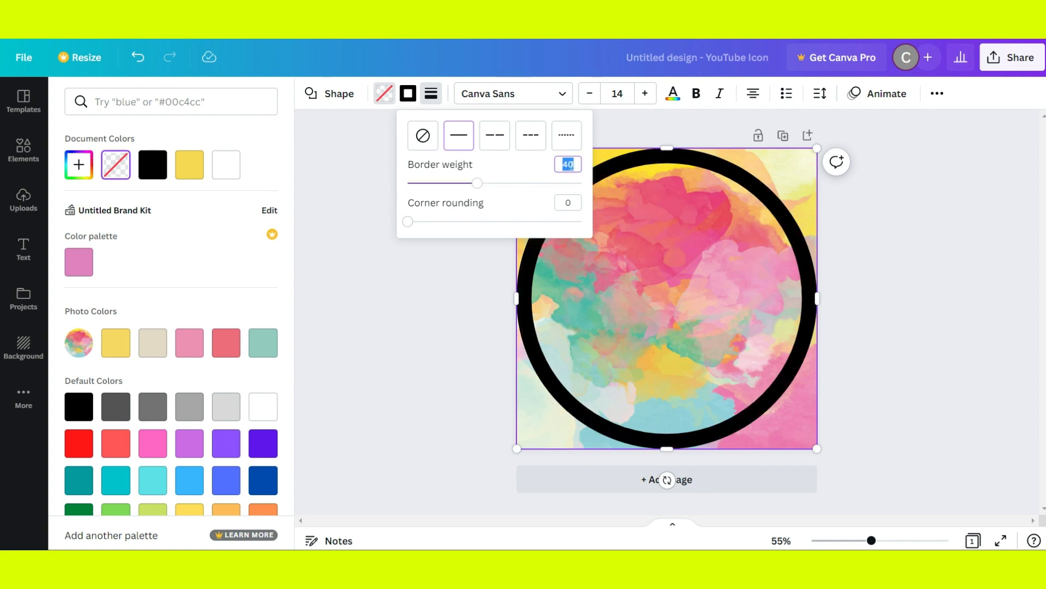
text(25)
key(Return)
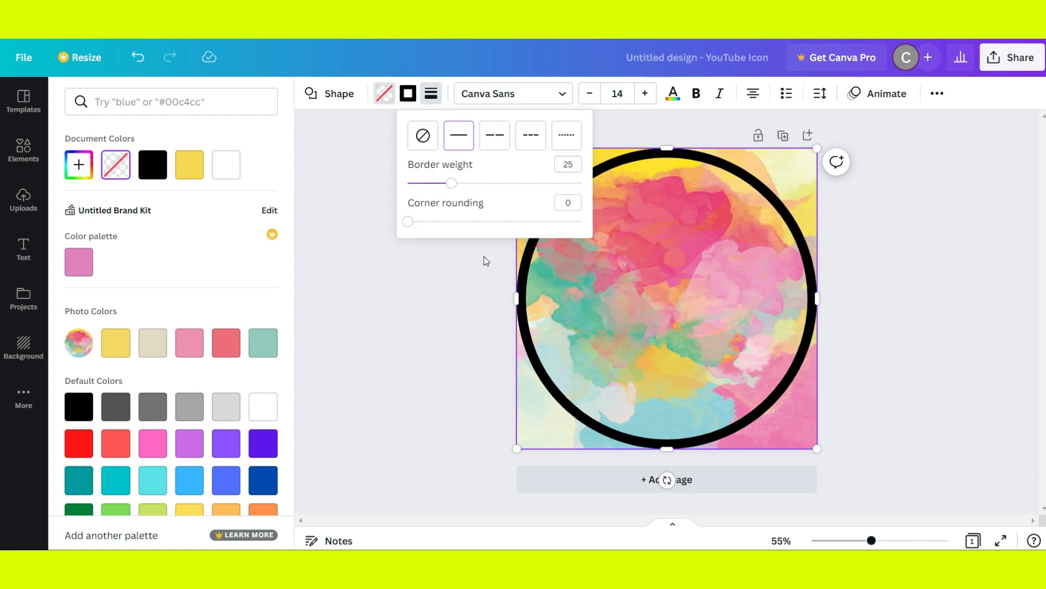
click(474, 266)
click(412, 97)
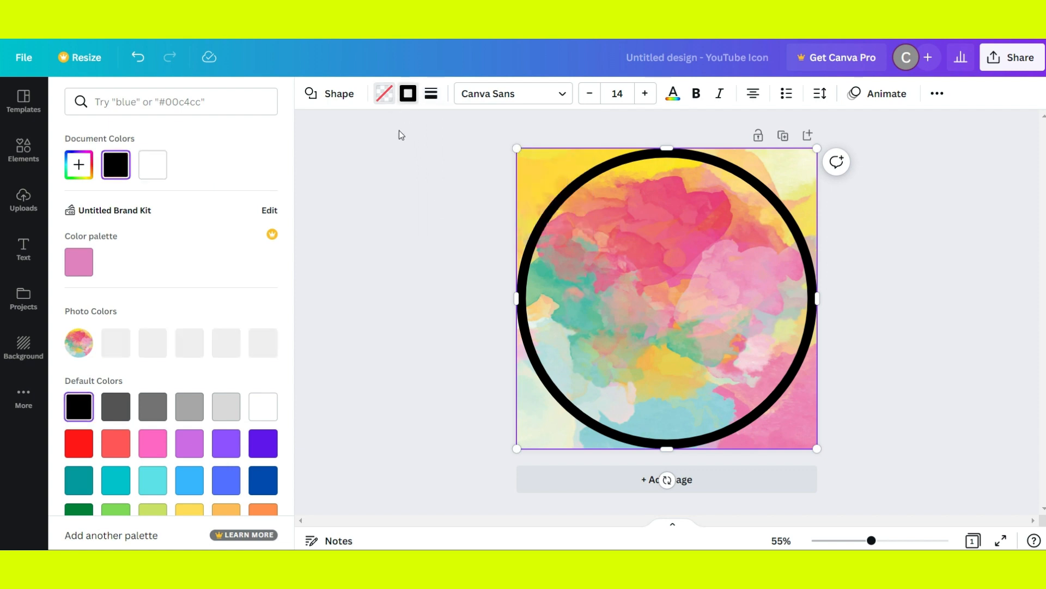
click(430, 250)
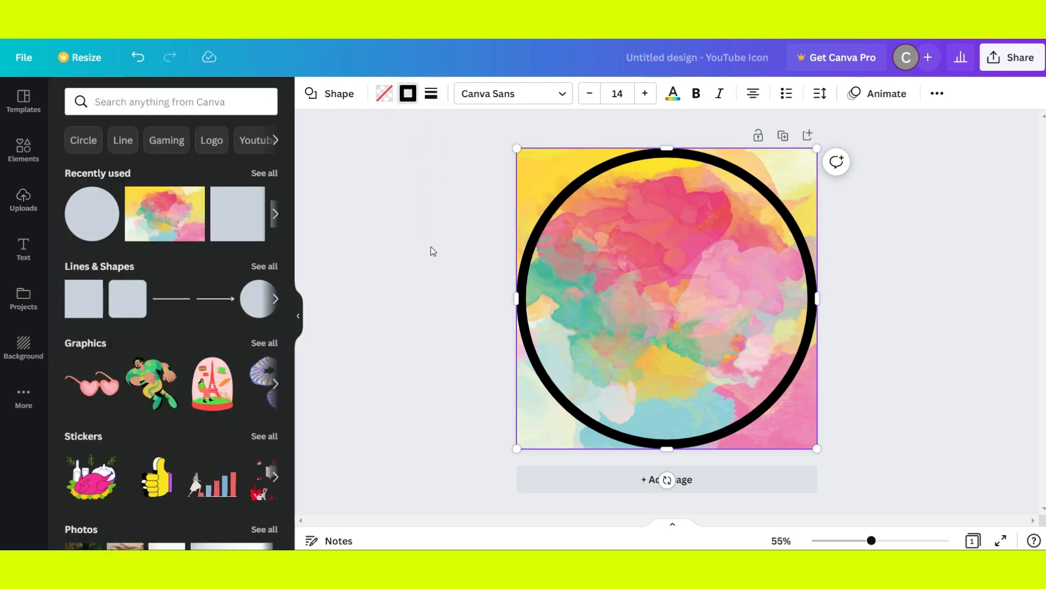
click(404, 268)
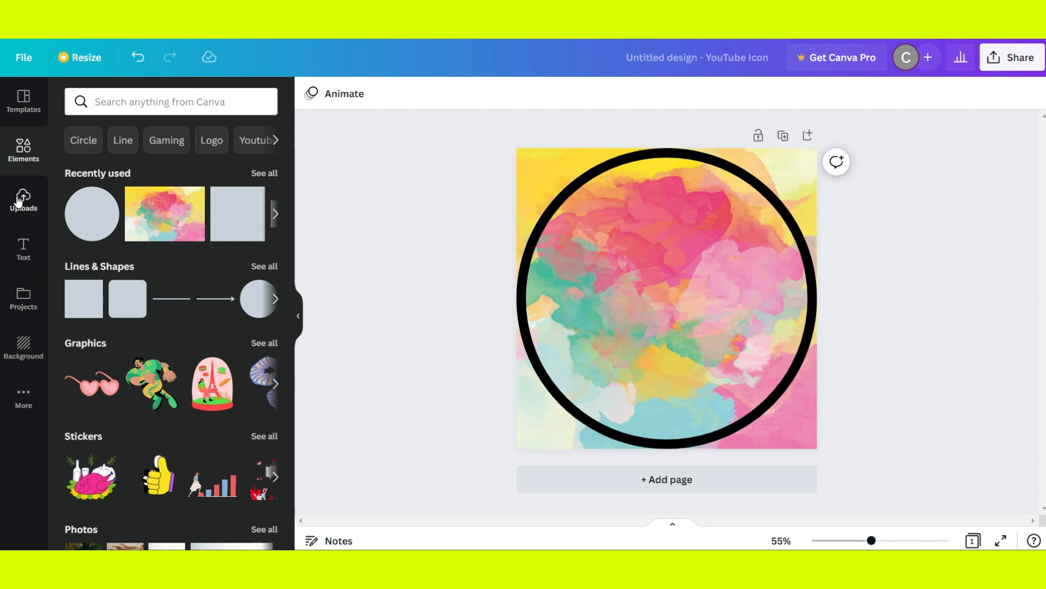
Step: Add a heading inside the circle reading "life skills" in lowercase
click(24, 245)
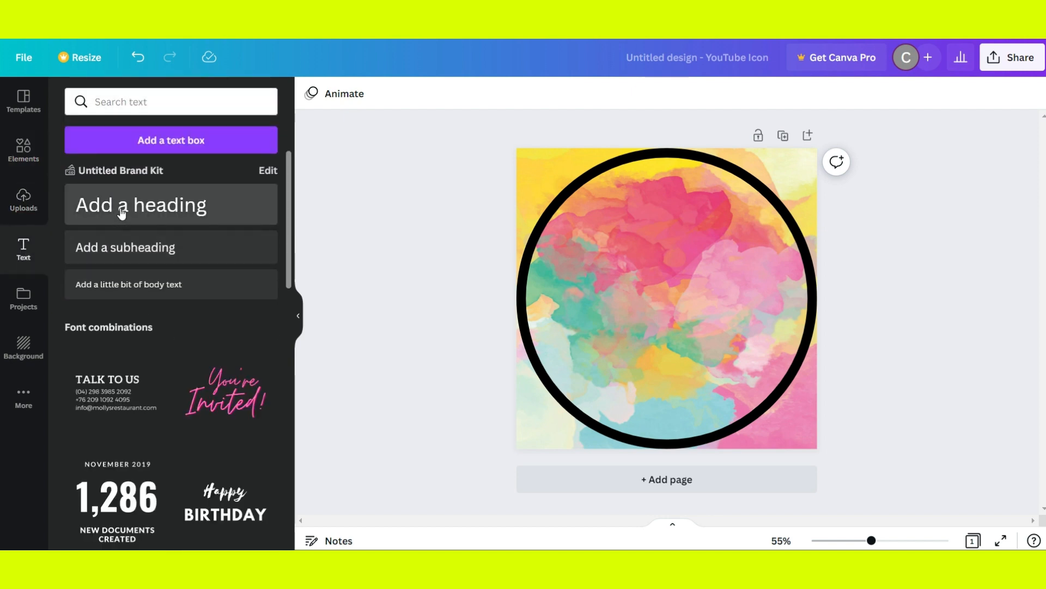
click(136, 220)
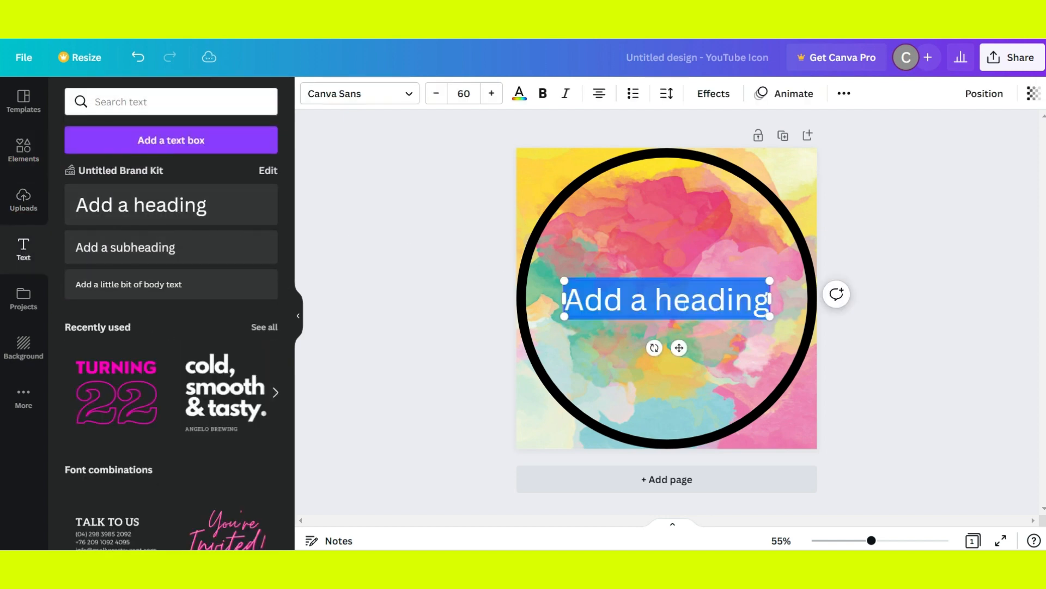
text(Life)
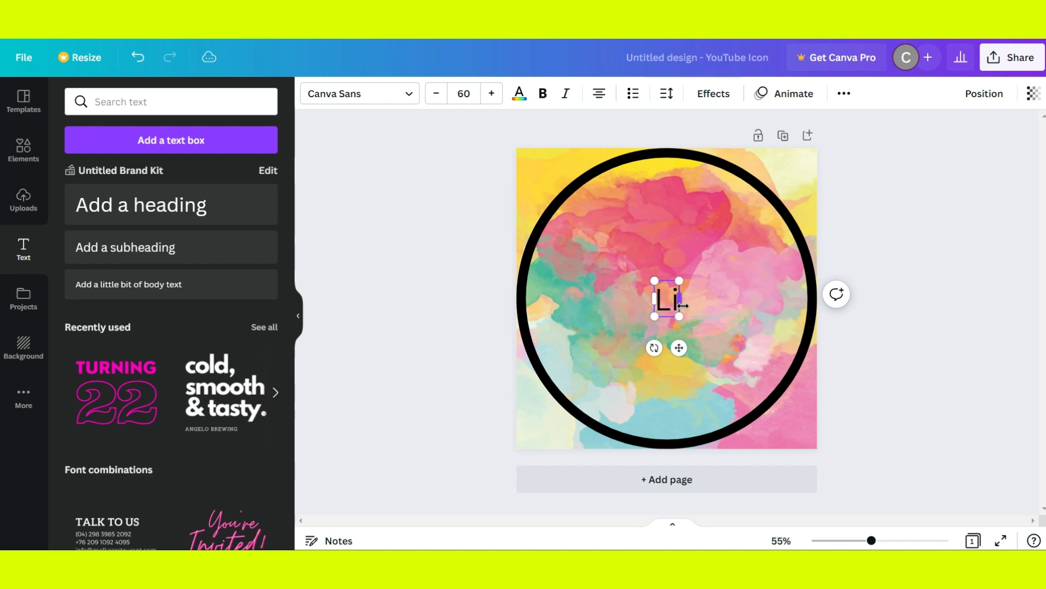
key(BackSpace)
key(BackSpace)
key(BackSpace)
key(BackSpace)
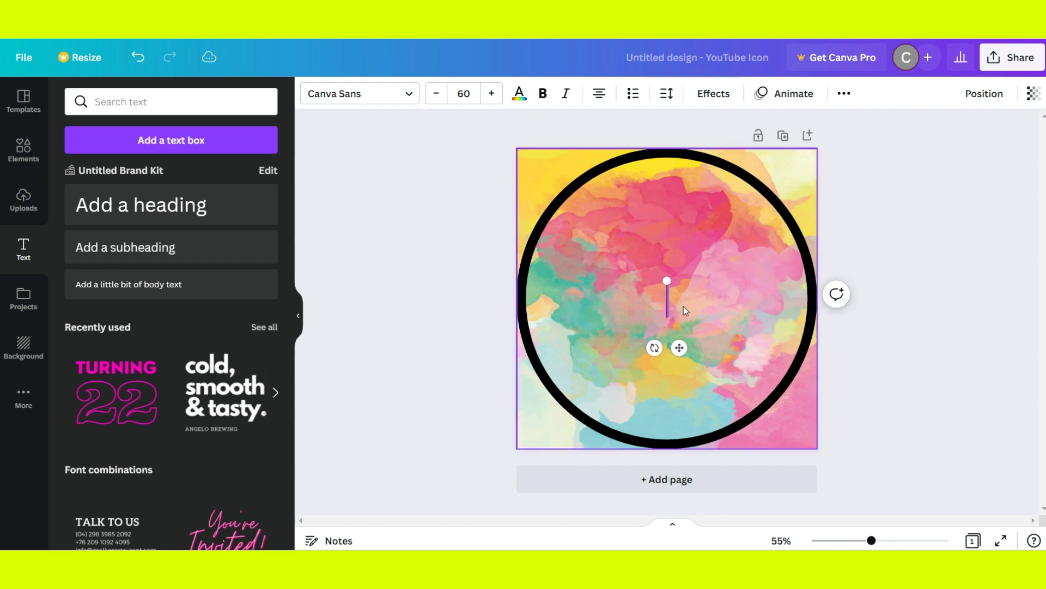
text(life)
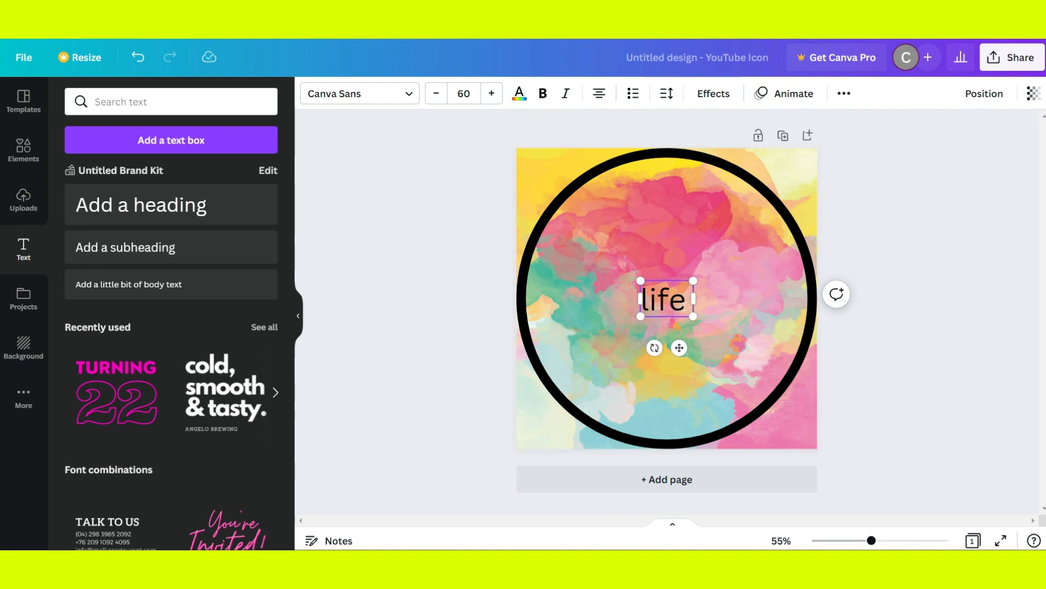
text( skills)
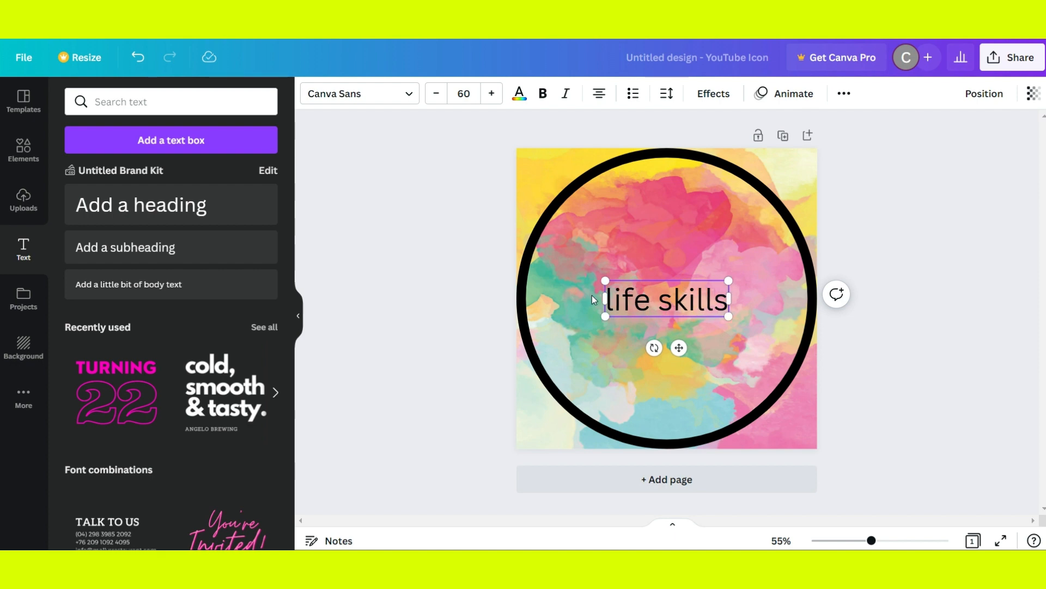
Step: Try the Bukhari Script and Gagalin fonts on the "life skills" heading
click(366, 93)
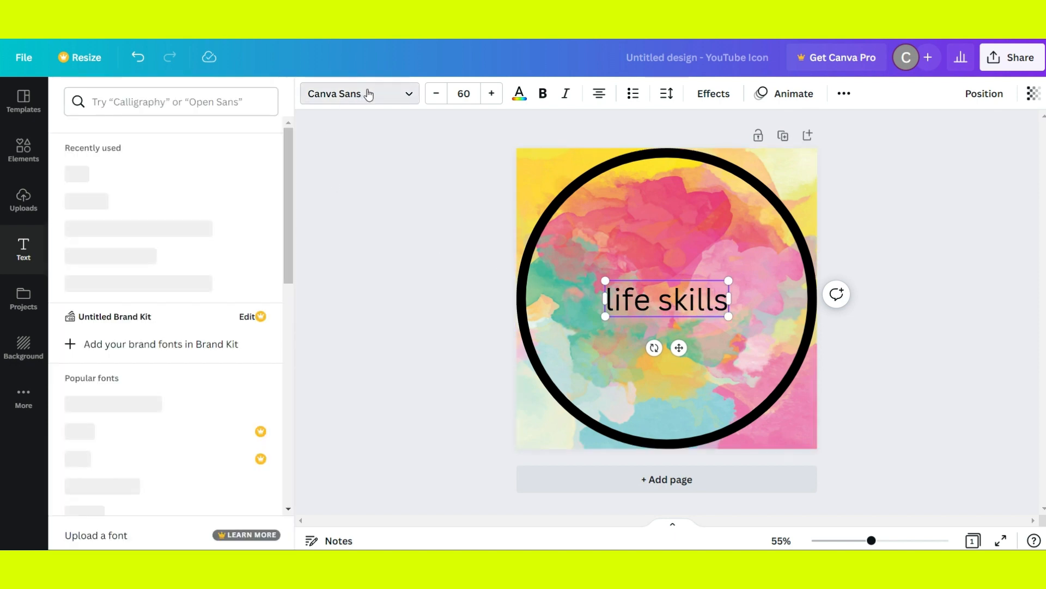
click(369, 94)
click(369, 93)
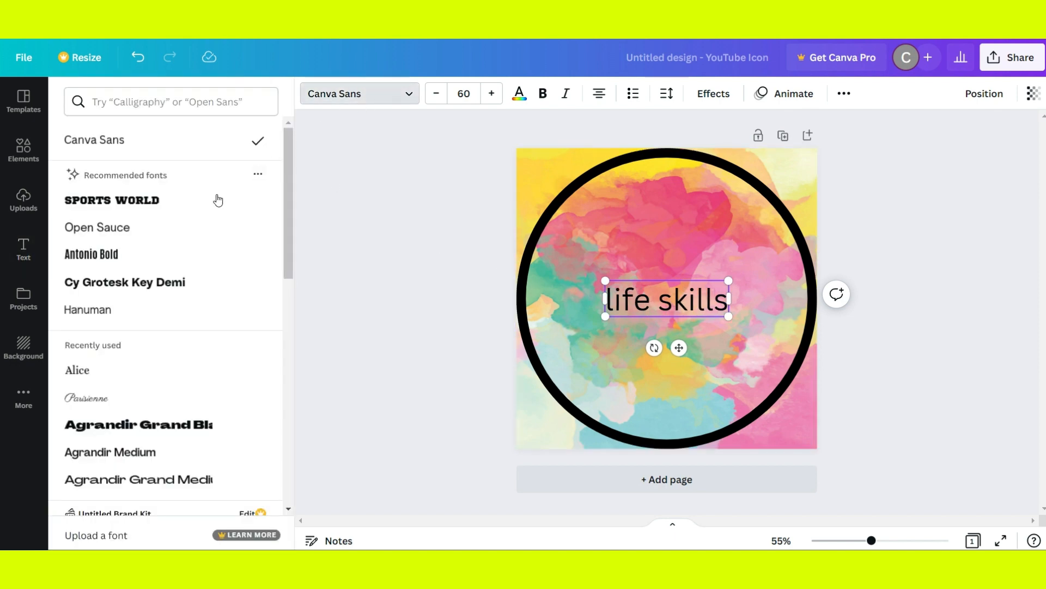
scroll(155, 279, down, 1)
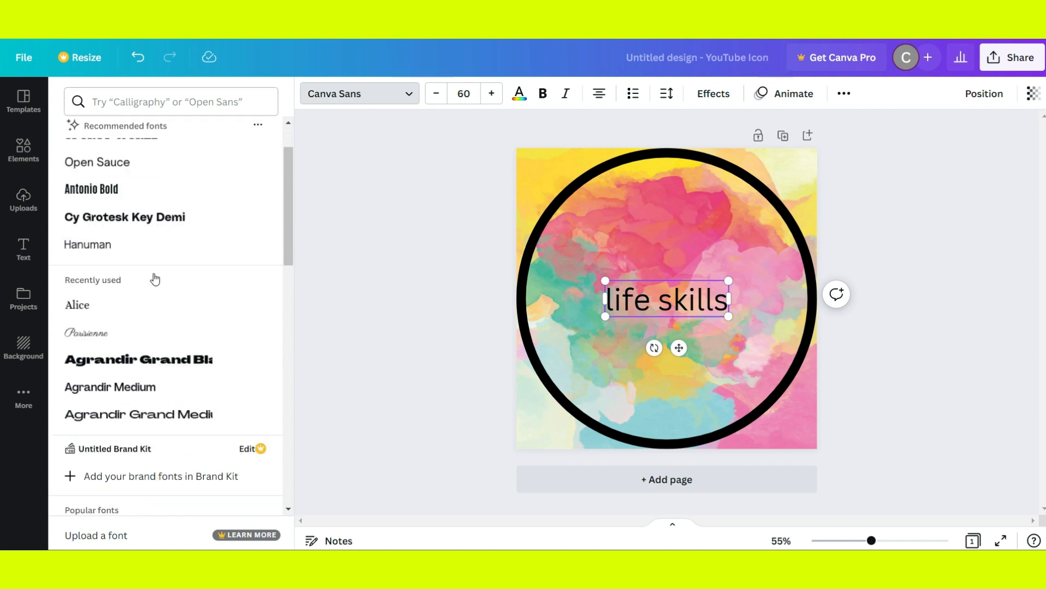
scroll(154, 279, down, 10)
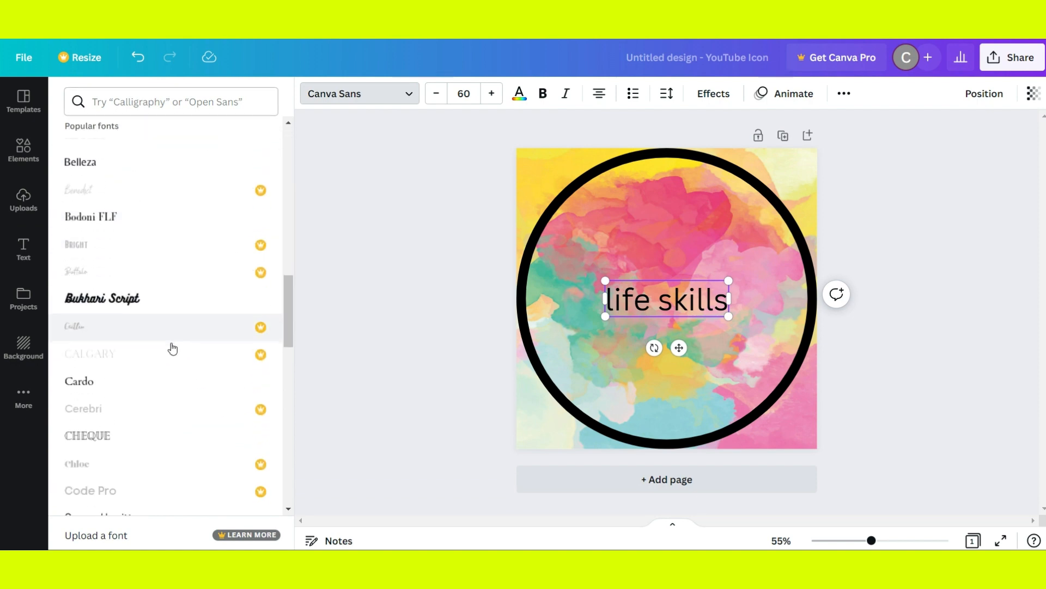
click(101, 304)
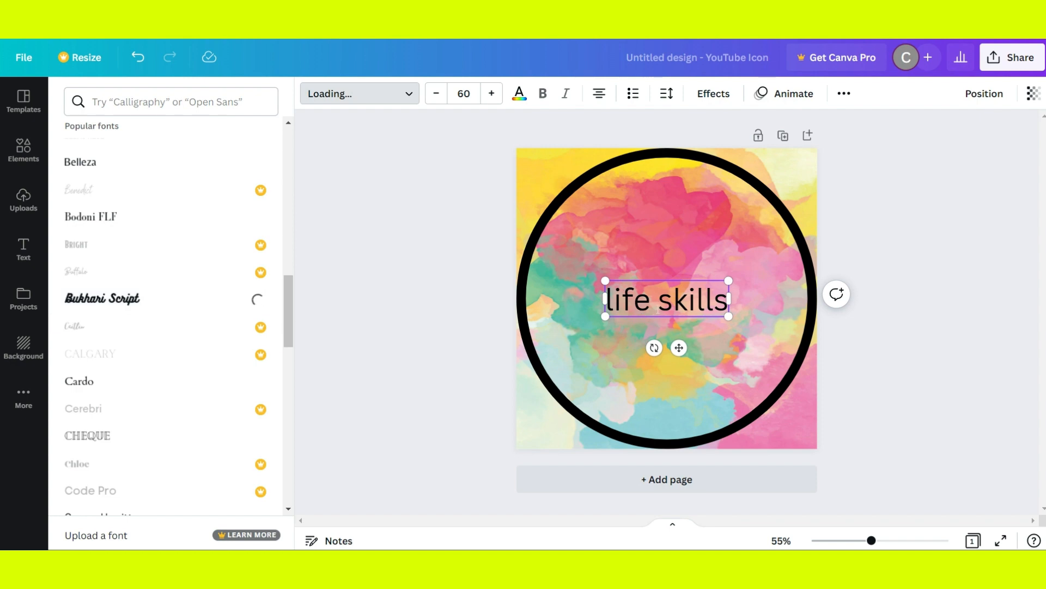
scroll(102, 364, down, 6)
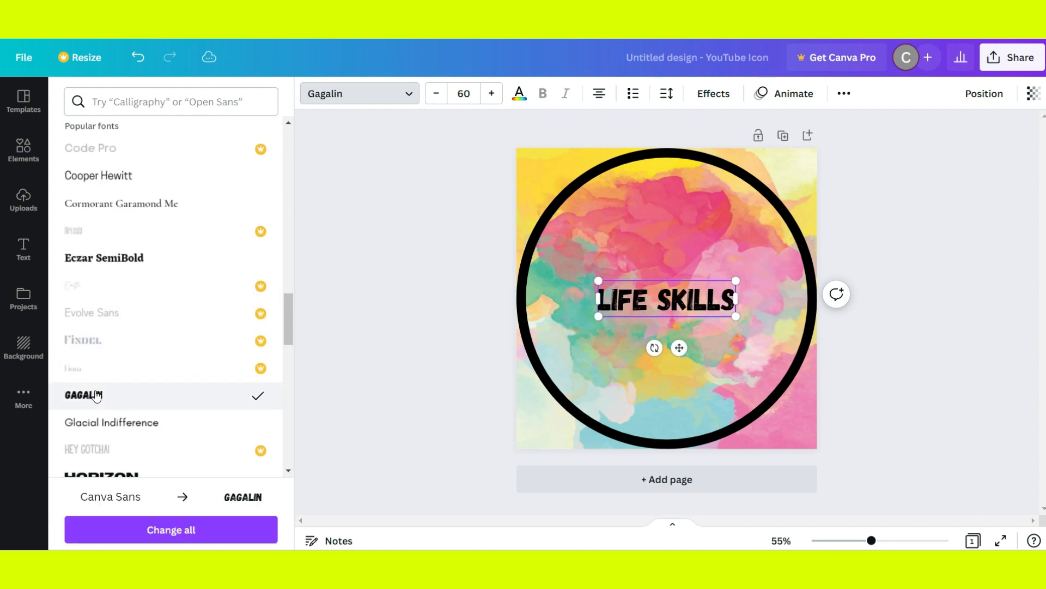
Step: Browse further through the font list and try the Jonathan font on the "life skills" heading
scroll(177, 333, down, 4)
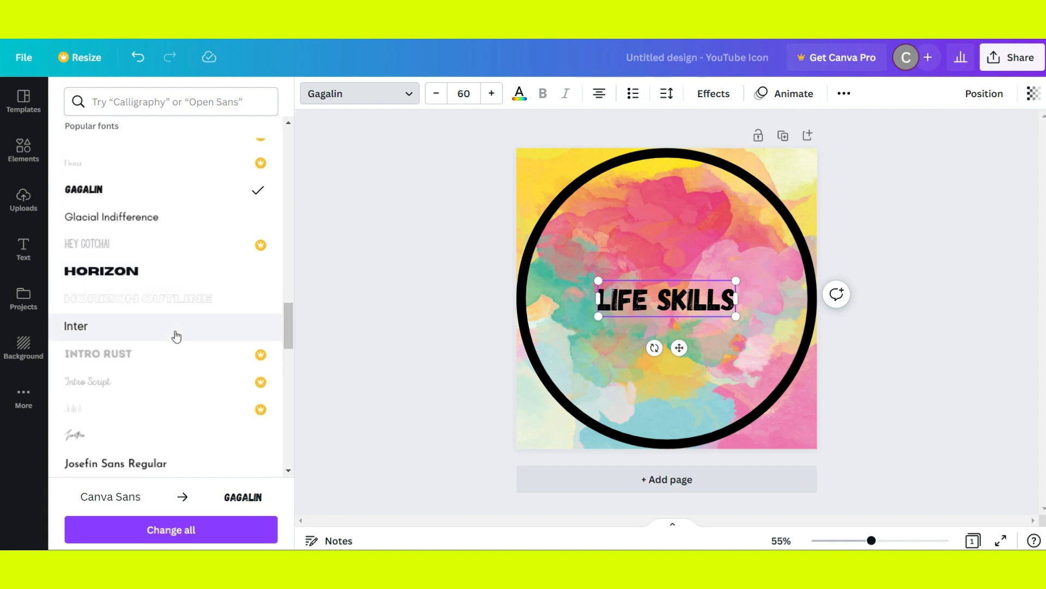
scroll(175, 336, down, 5)
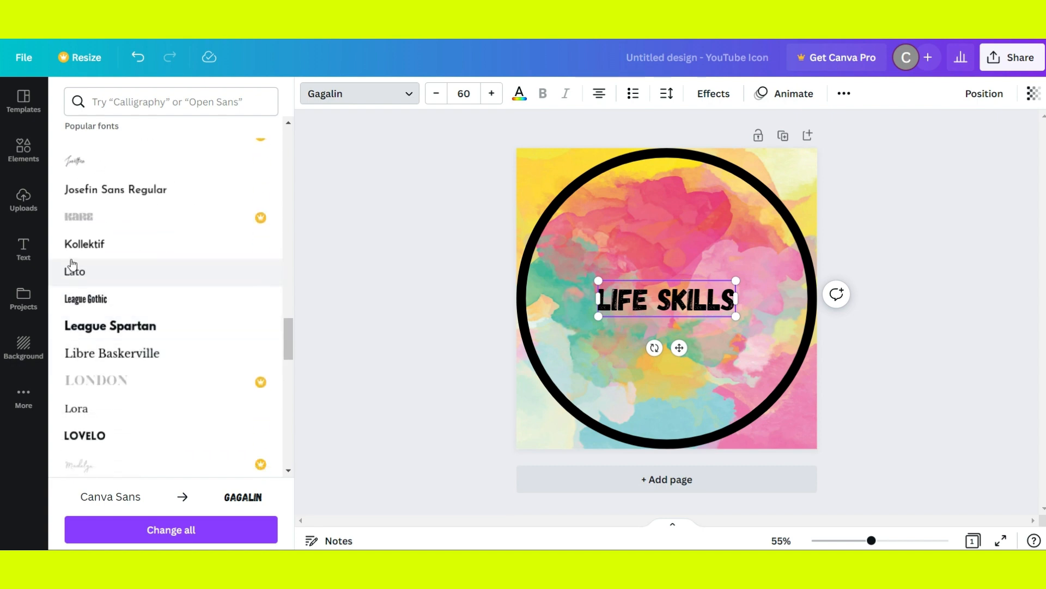
scroll(136, 334, down, 5)
scroll(135, 271, up, 5)
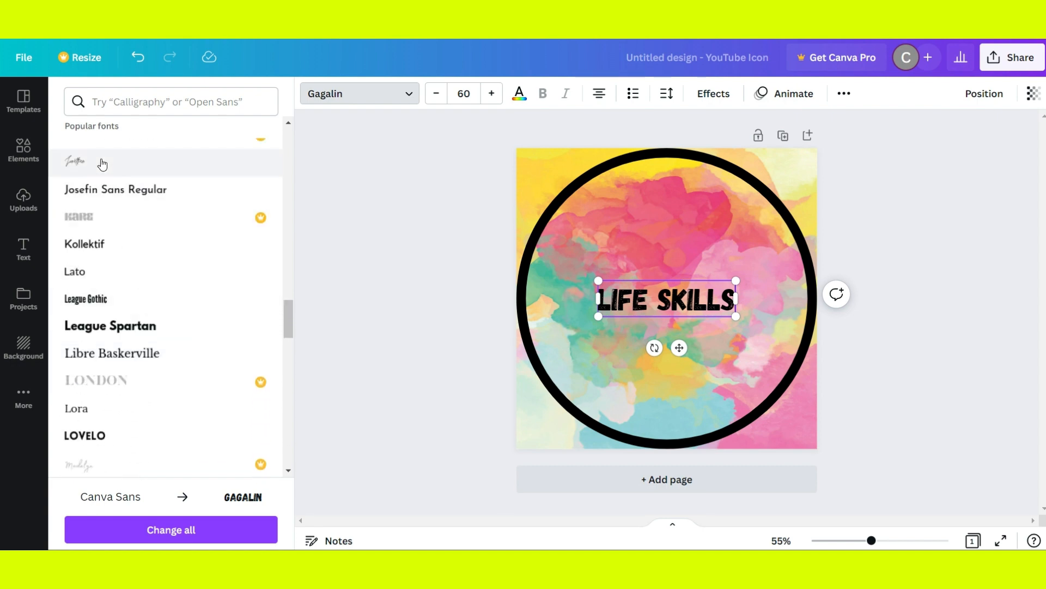
scroll(170, 297, down, 8)
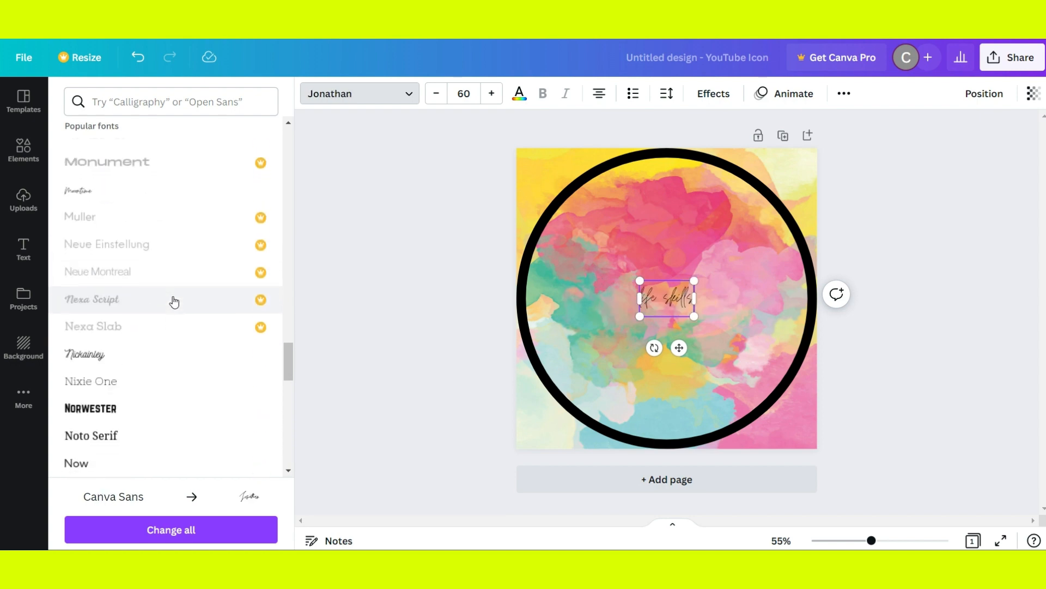
Step: Apply the Bukhari Script font to the "life skills" heading and set its size to 75
scroll(166, 409, up, 20)
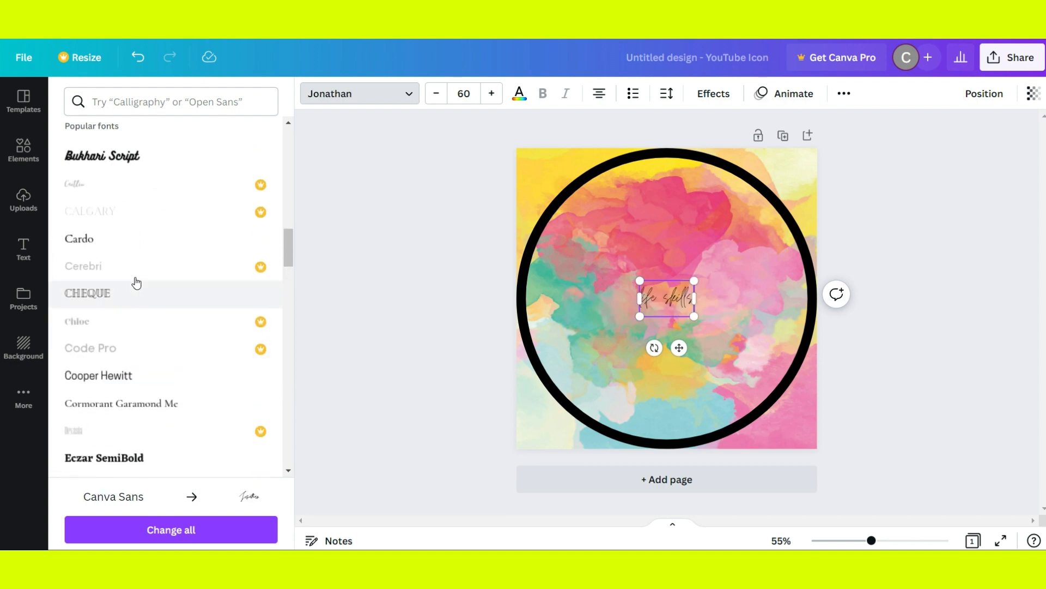
click(130, 367)
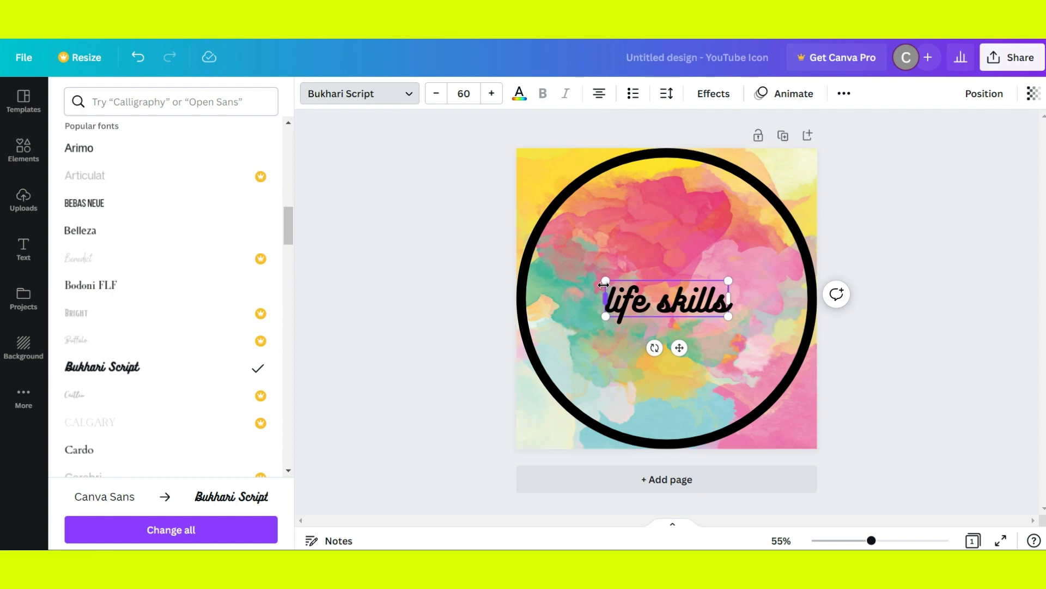
click(464, 94)
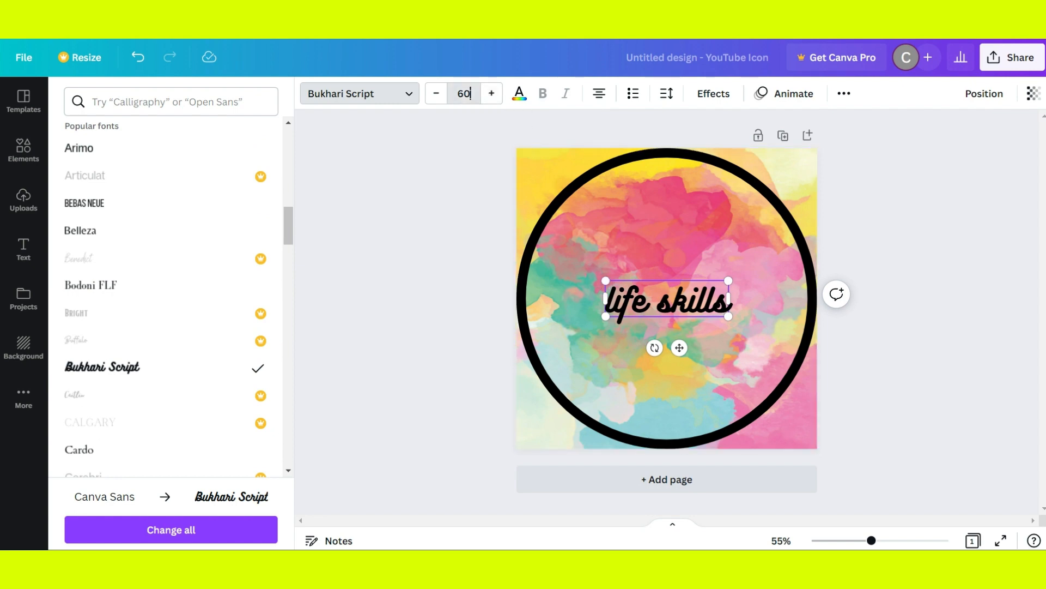
text(75)
key(Return)
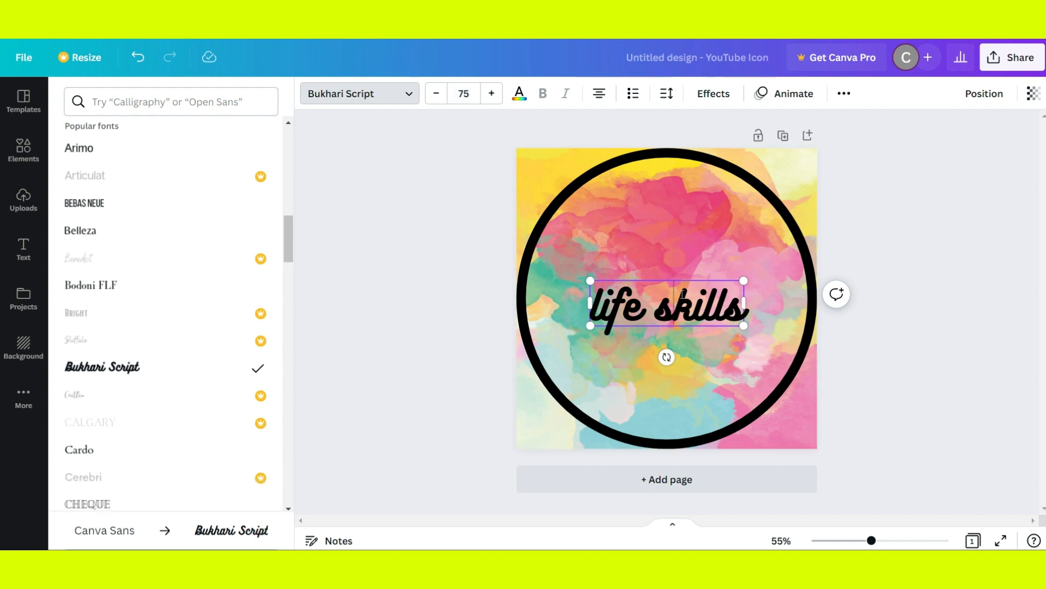
Step: Align the "life skills" heading to the vertical middle of the icon page and deselect it
click(978, 94)
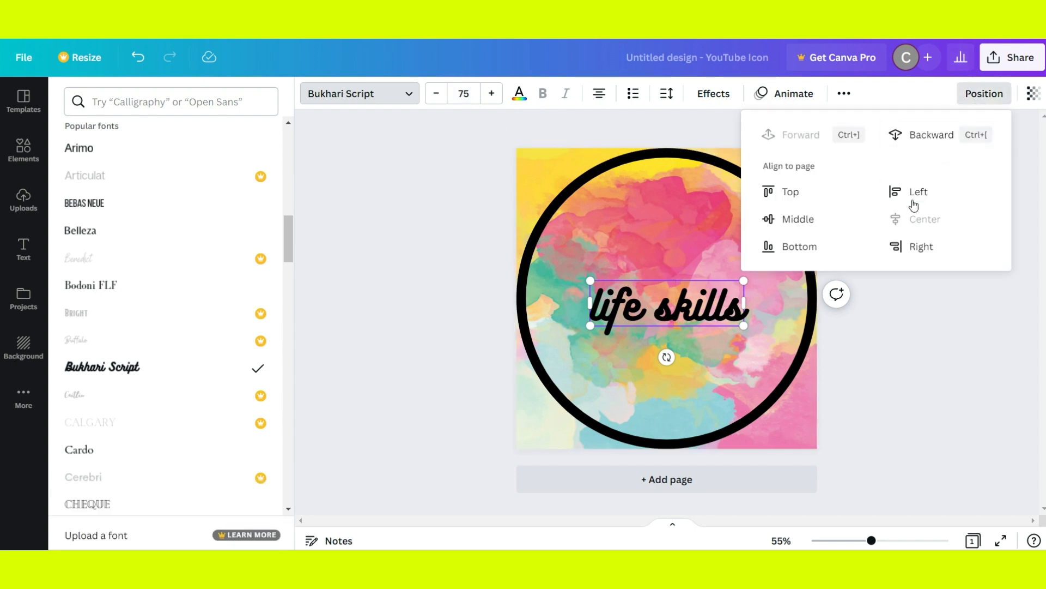
click(799, 220)
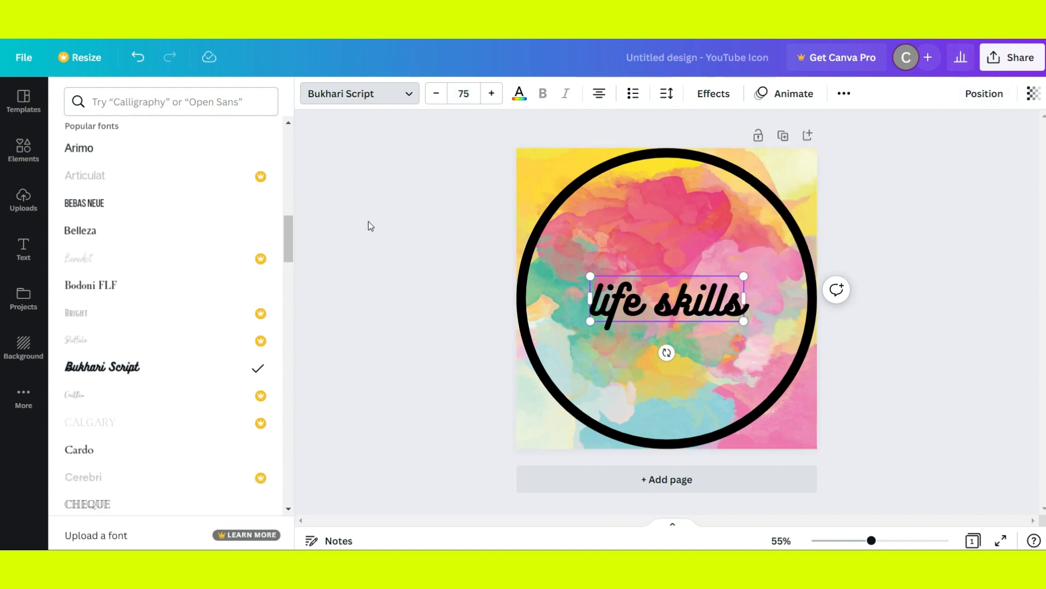
click(380, 214)
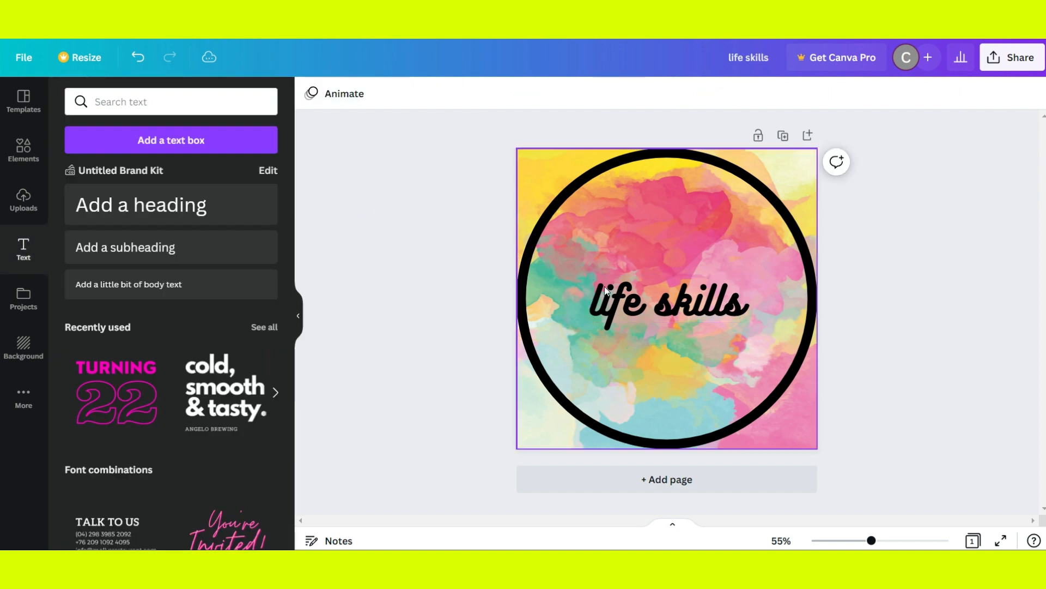
Step: Copy the "life skills" heading from the icon and paste it into the YouTube Banner design
click(610, 297)
click(689, 241)
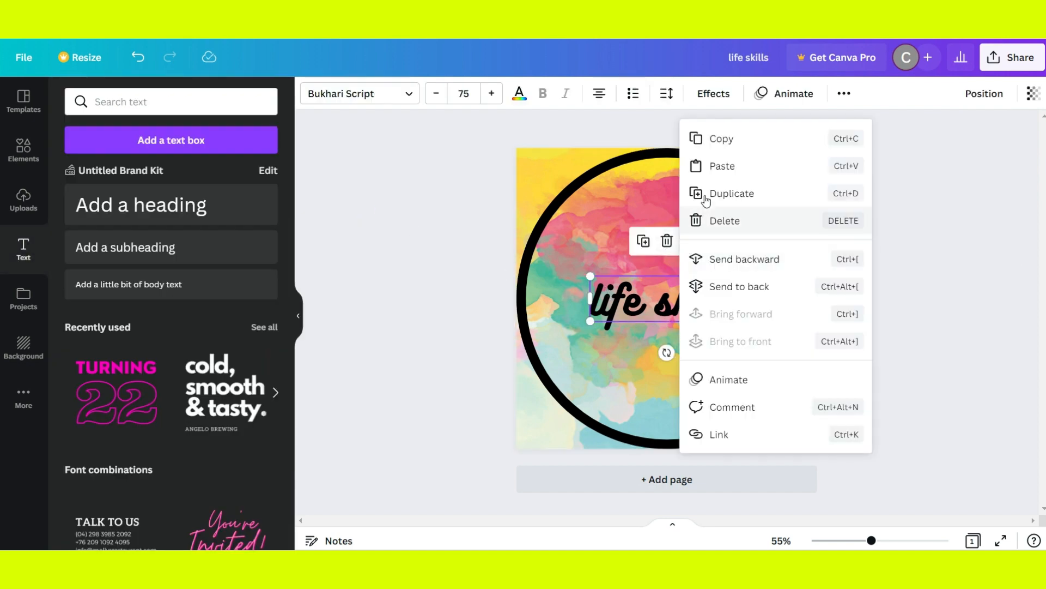
click(703, 138)
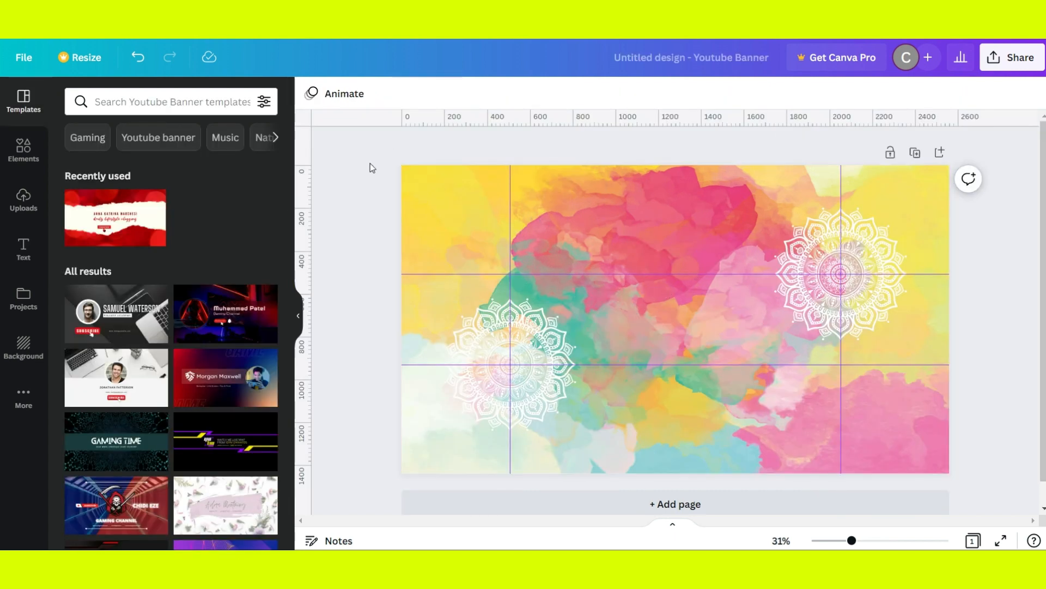
right_click(646, 298)
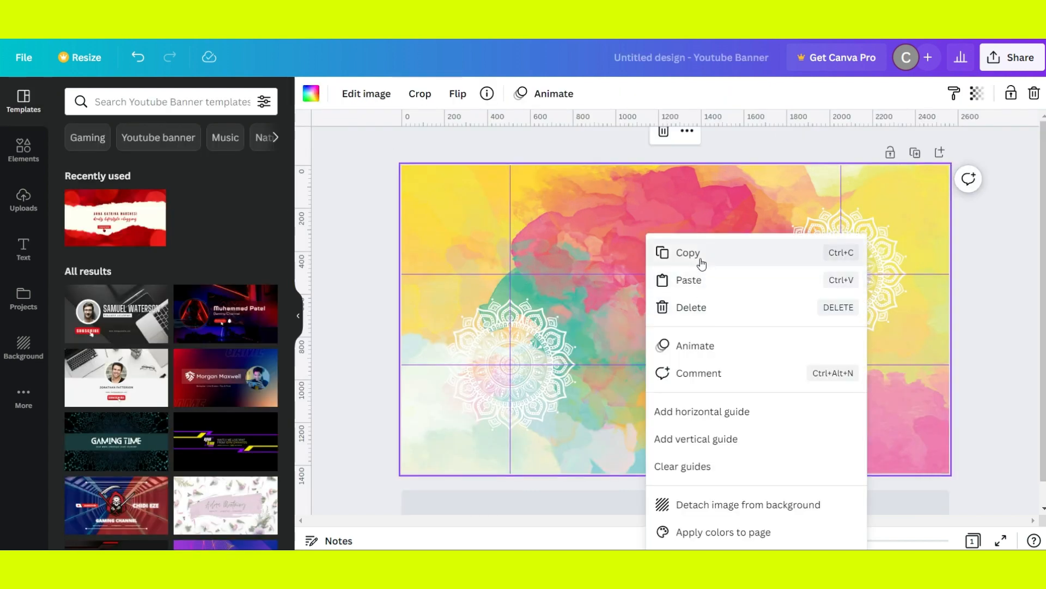
click(698, 280)
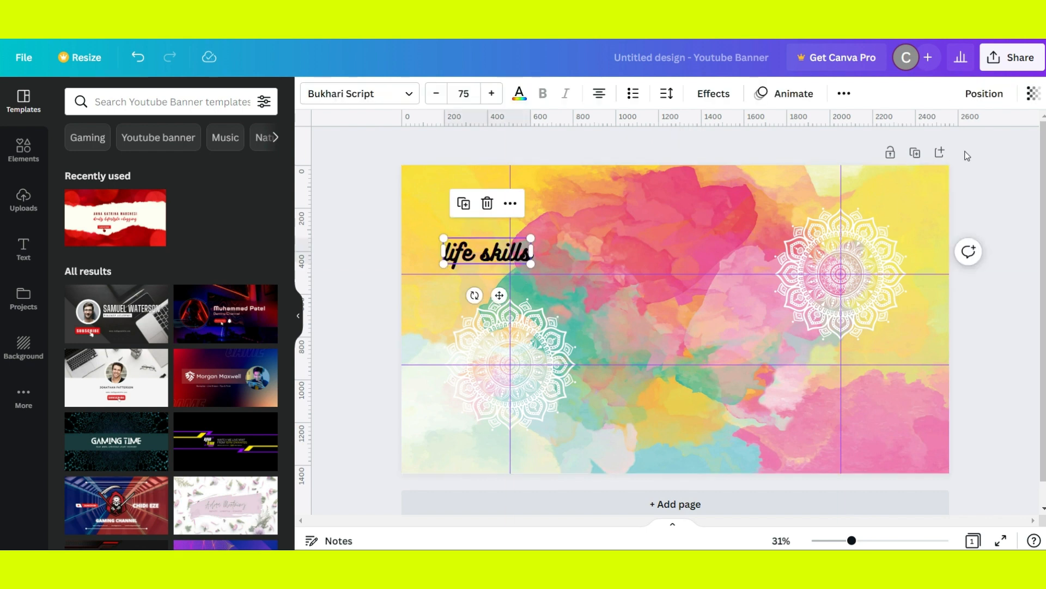
Step: Align the pasted "life skills" text to the middle and center of the banner page
click(984, 93)
click(856, 218)
click(891, 220)
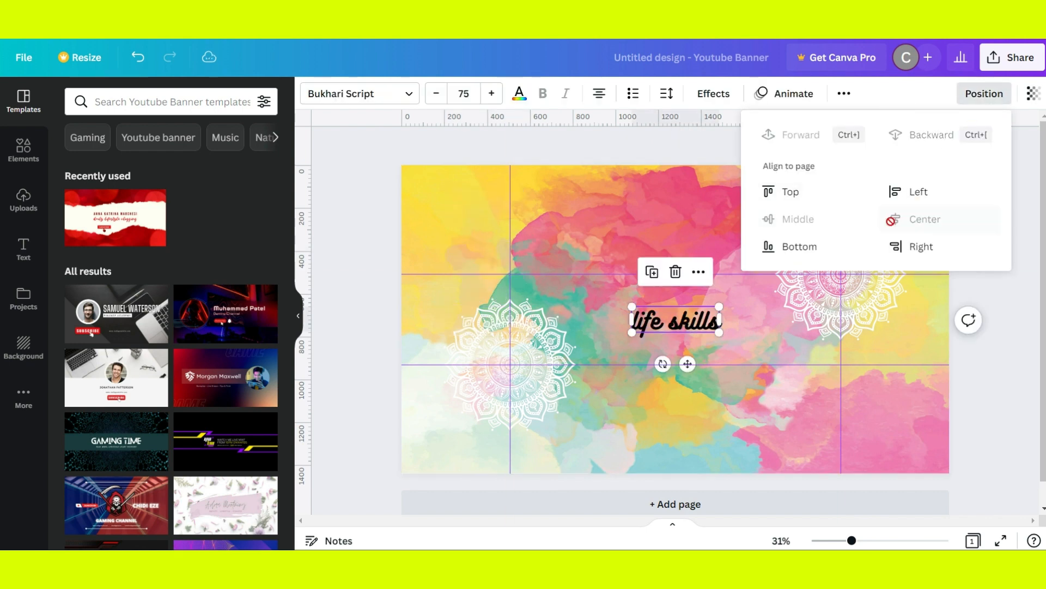
Step: Set the banner's "life skills" text size to 100, deselect it and collapse the templates sidebar
click(463, 93)
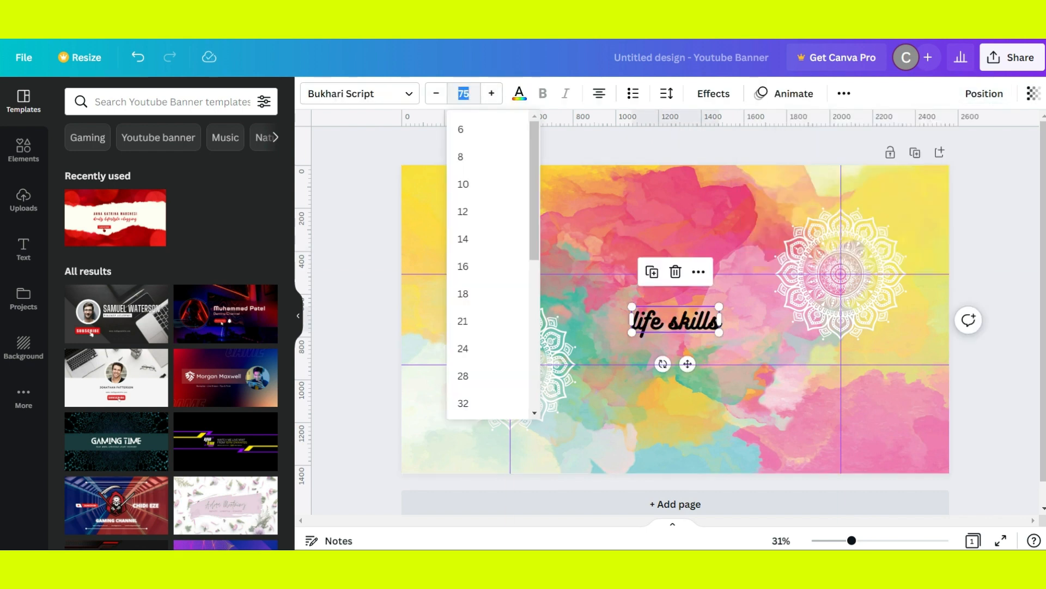
key(Return)
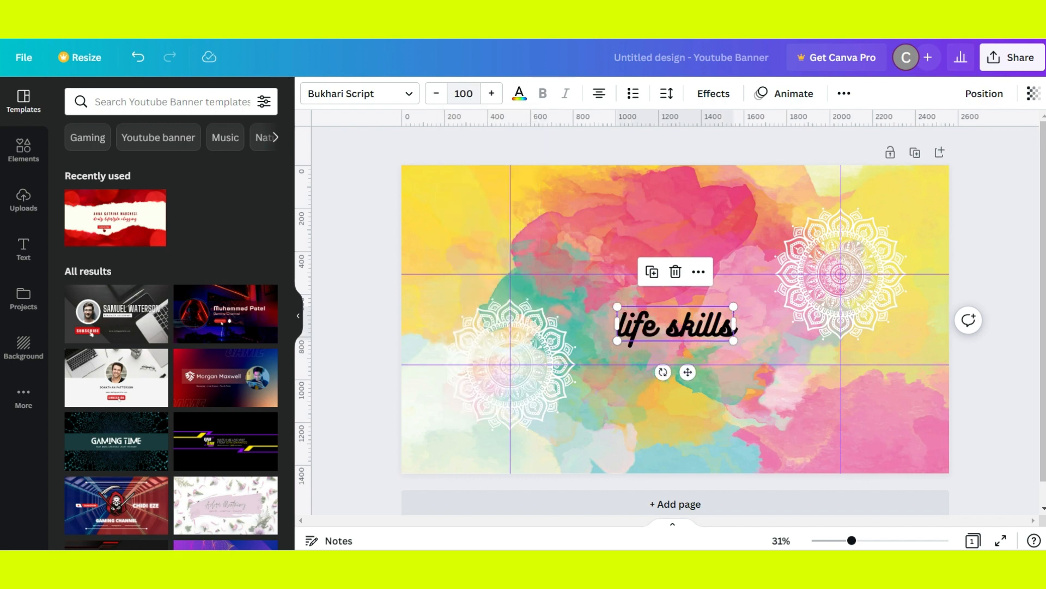
click(396, 212)
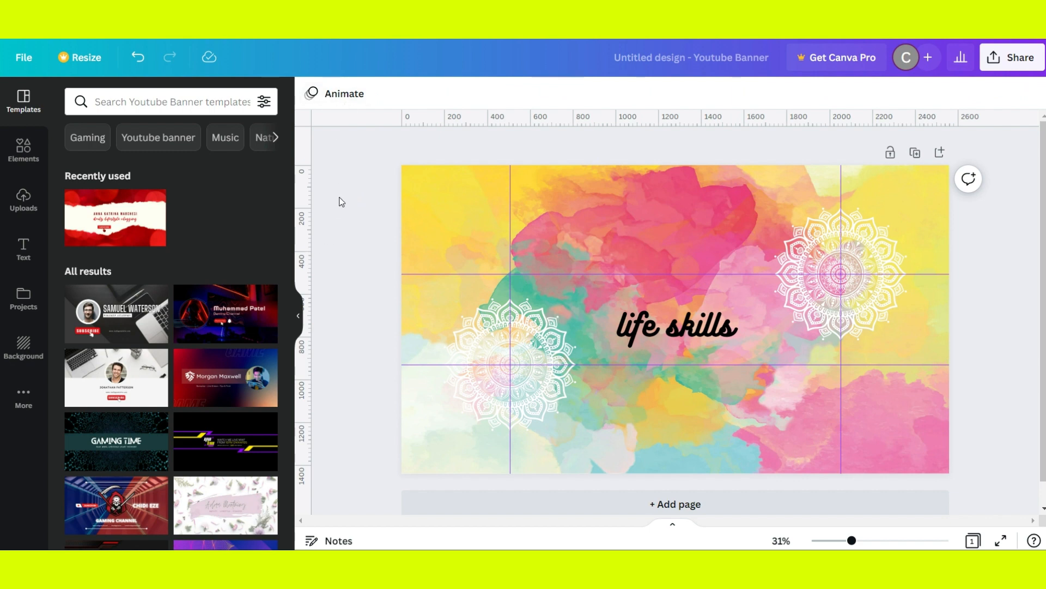
click(303, 314)
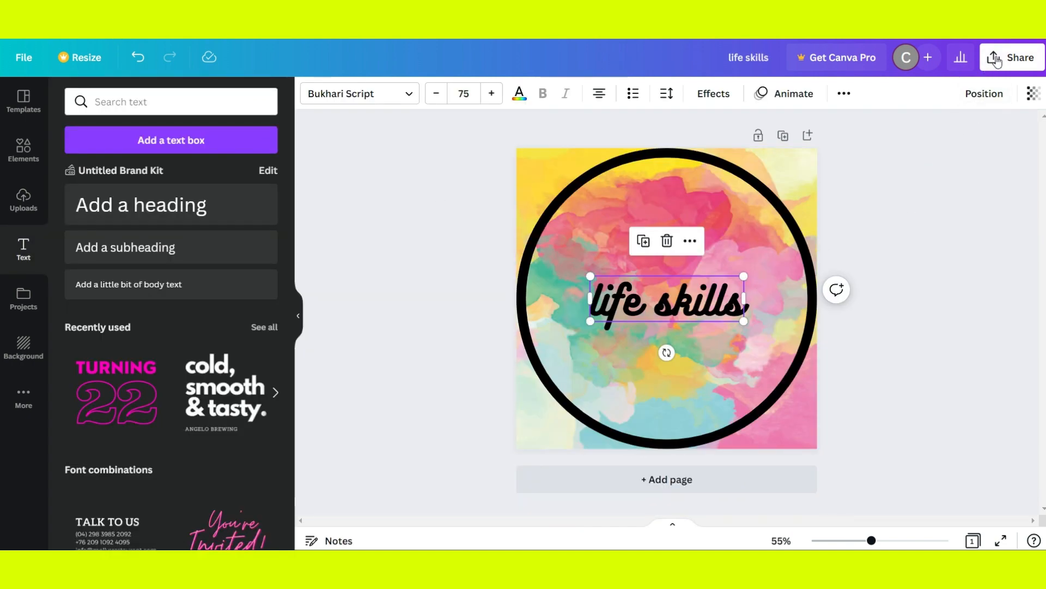
Step: Download the YouTube icon design as a PNG and save it as "life skills" in the yt folder
click(996, 59)
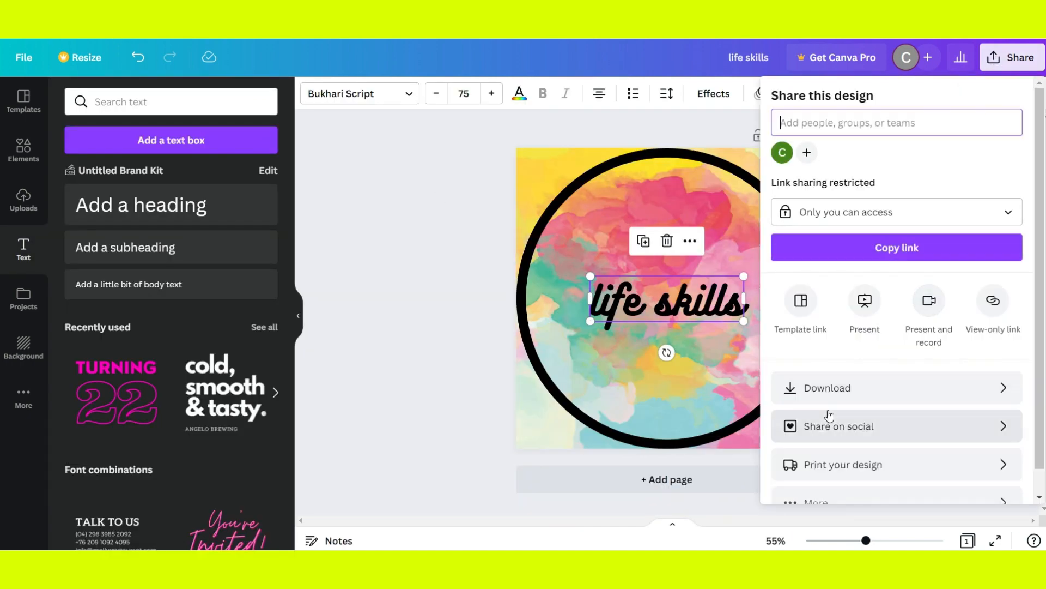
click(845, 396)
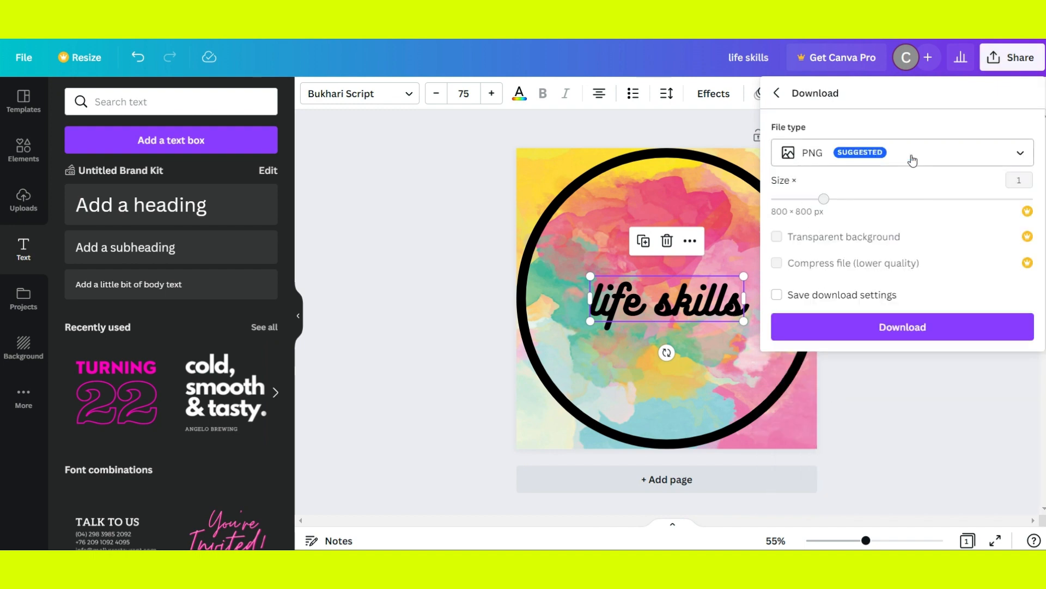
click(913, 160)
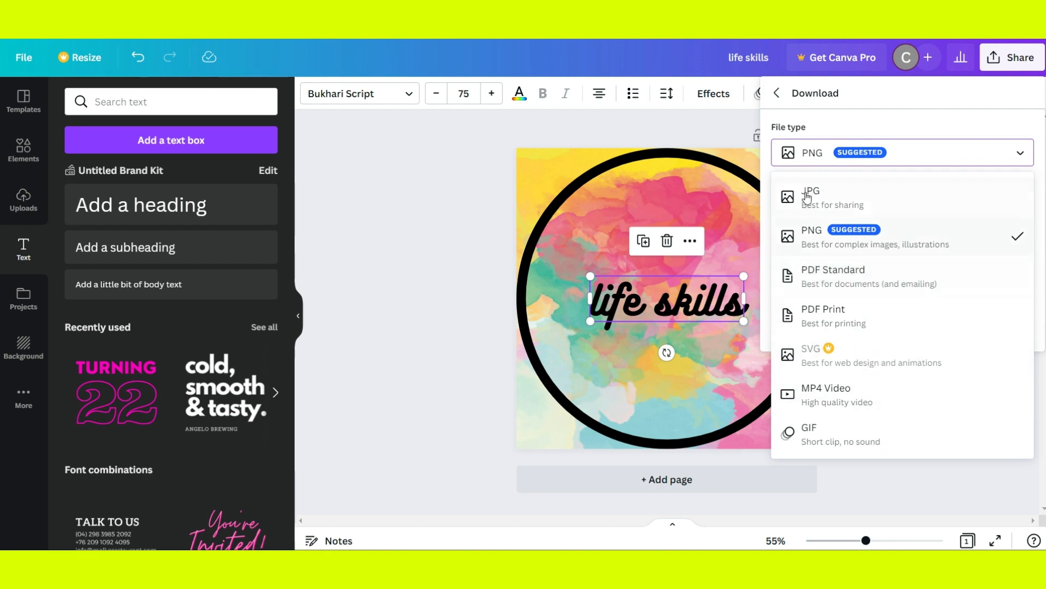
click(826, 236)
click(883, 327)
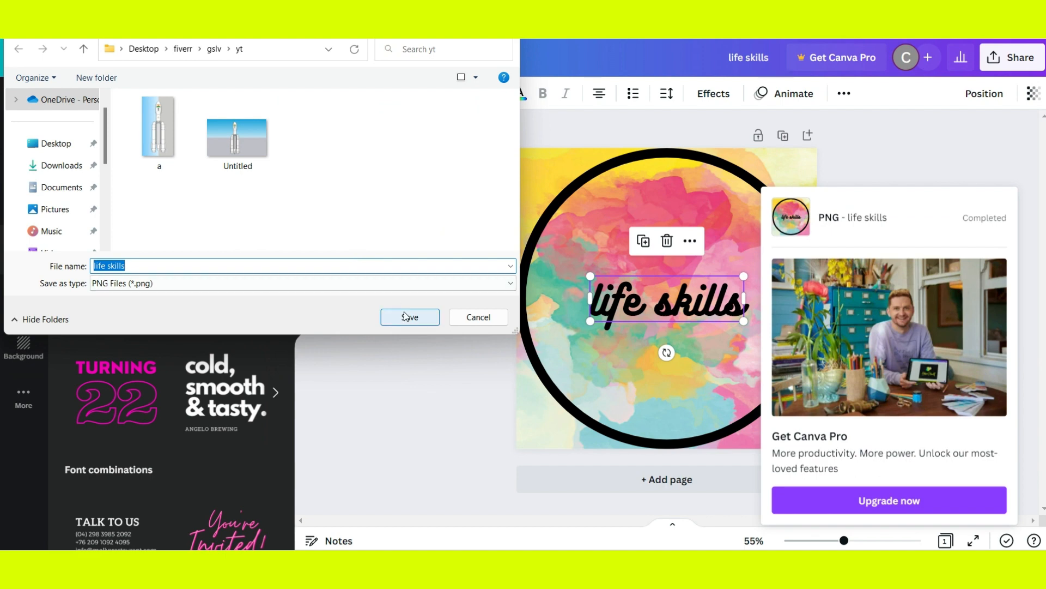
click(404, 312)
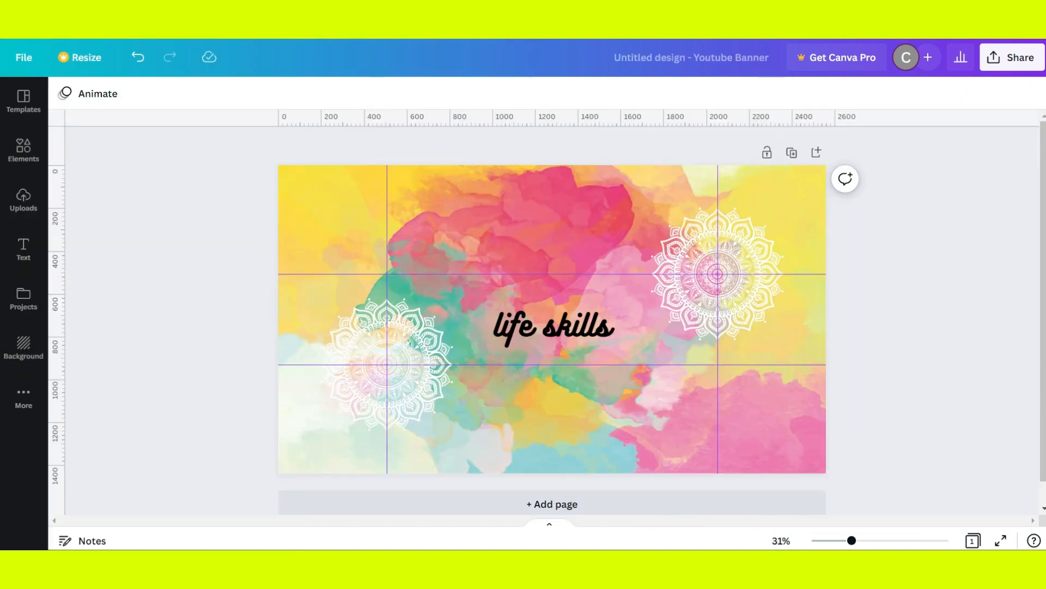
Step: Open the sharing and export options for the YouTube Banner design
click(990, 57)
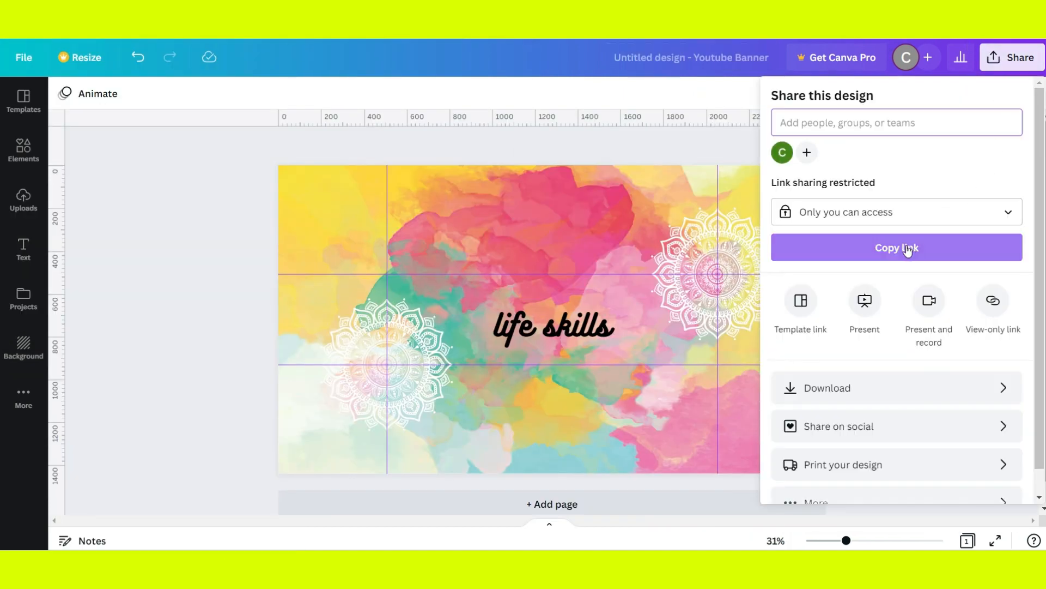